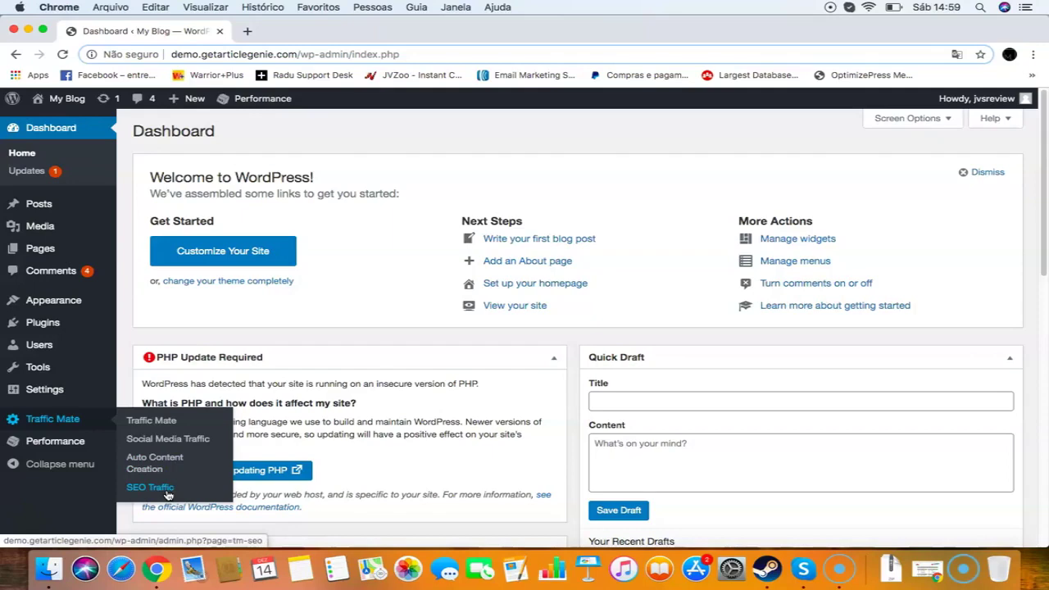
- Open Traffic Mate's Social Media Traffic page and look through the posts available for social sharing
{"action": "left_click", "coordinate": [164, 437]}
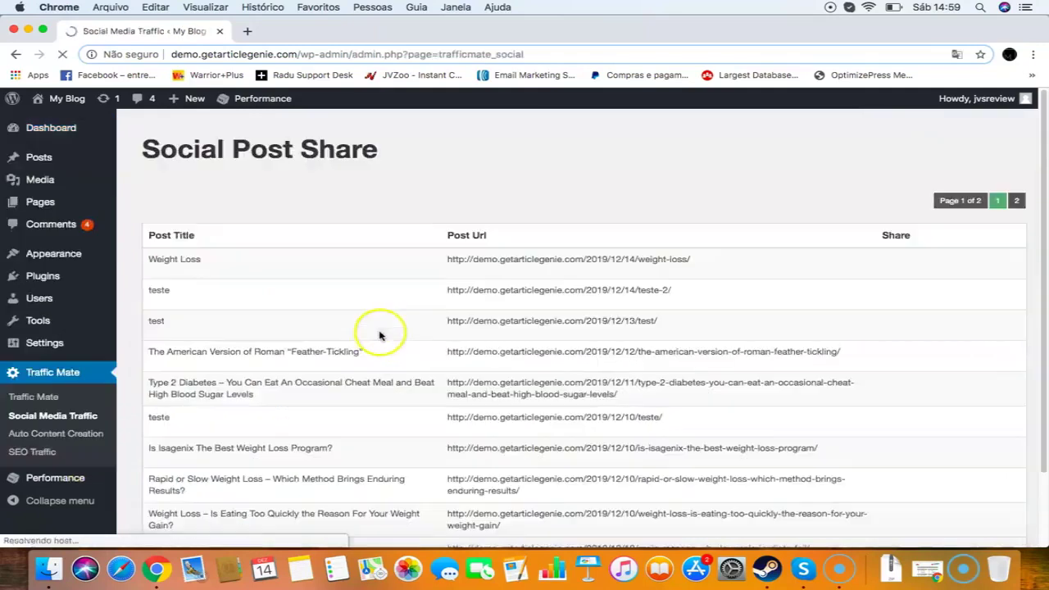
{"action": "scroll", "coordinate": [349, 315], "scroll_direction": "down", "scroll_amount": 3}
{"action": "scroll", "coordinate": [336, 271], "scroll_direction": "up", "scroll_amount": 3}
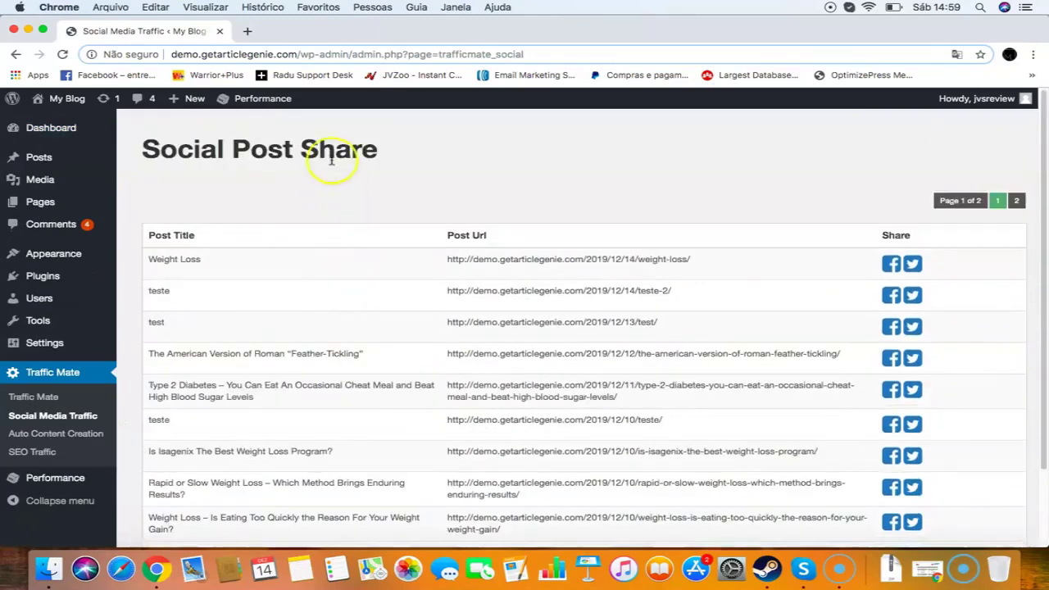
{"action": "scroll", "coordinate": [335, 155], "scroll_direction": "down", "scroll_amount": 3}
{"action": "scroll", "coordinate": [401, 259], "scroll_direction": "up", "scroll_amount": 3}
{"action": "scroll", "coordinate": [500, 212], "scroll_direction": "down", "scroll_amount": 3}
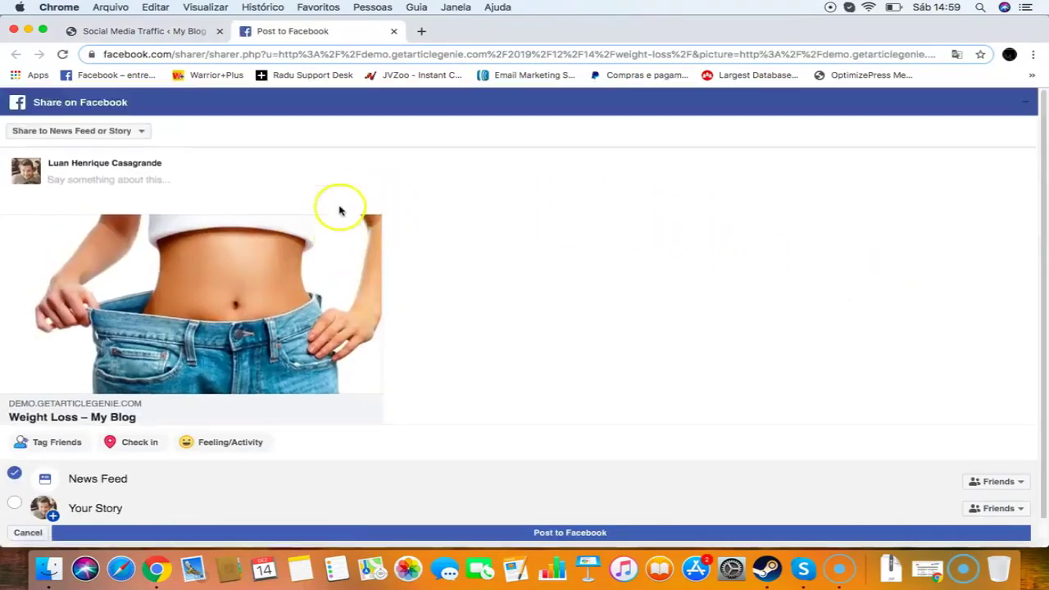
- Examine the destination options for sharing the Weight Loss post on Facebook, and close the share page without posting
{"action": "left_click", "coordinate": [136, 132]}
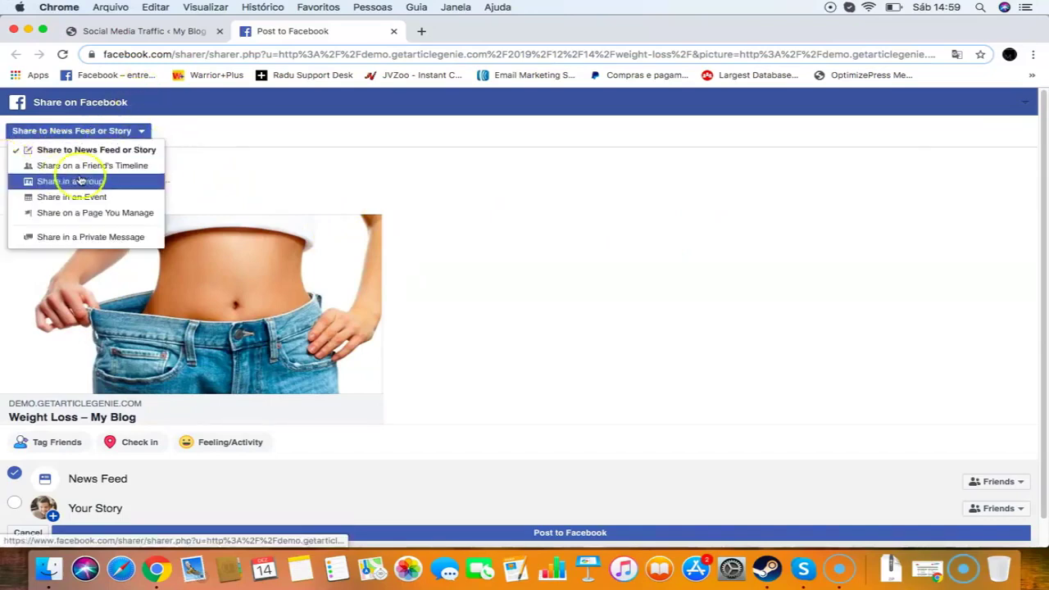
{"action": "left_click", "coordinate": [120, 133]}
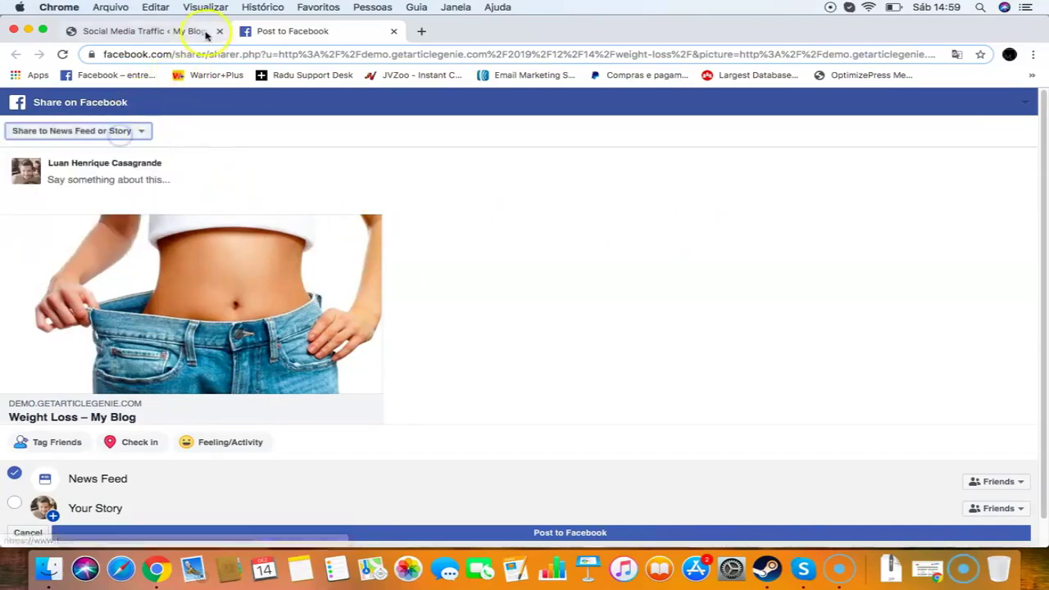
{"action": "left_click", "coordinate": [392, 32]}
{"action": "left_click", "coordinate": [670, 203]}
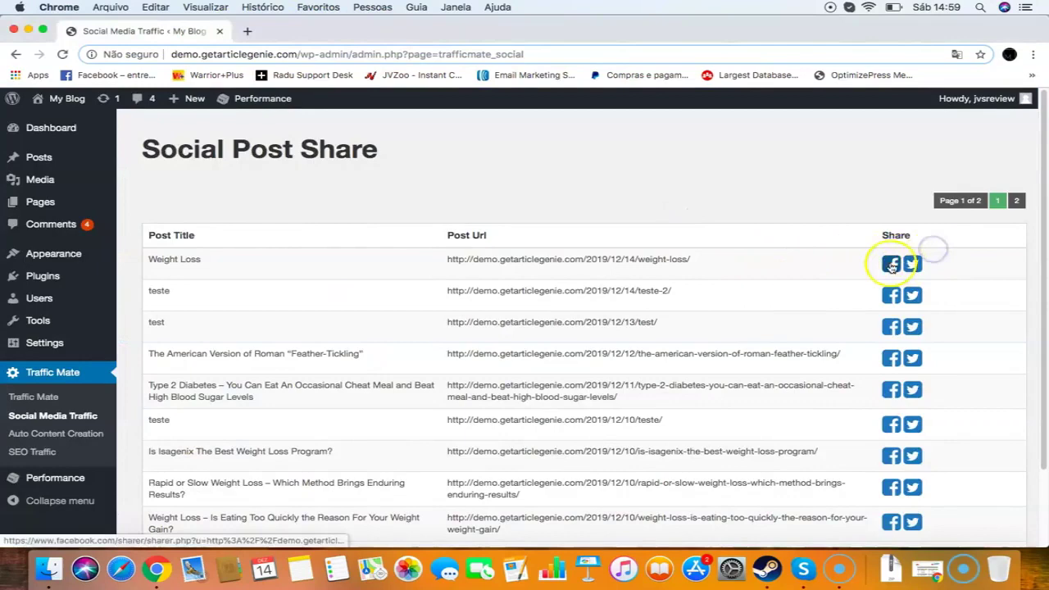
{"action": "scroll", "coordinate": [738, 238], "scroll_direction": "down", "scroll_amount": 3}
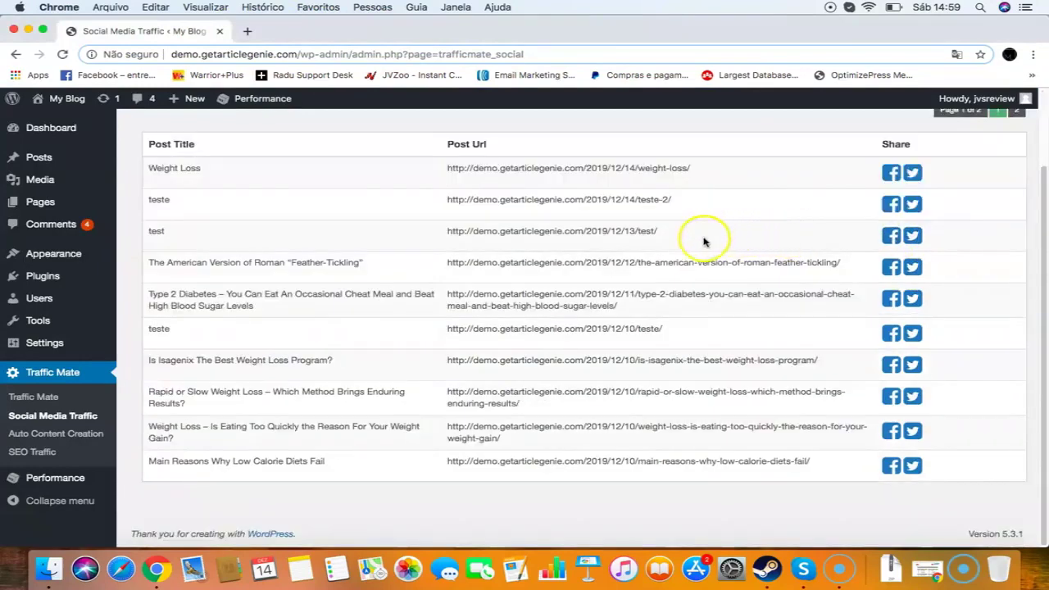
{"action": "scroll", "coordinate": [701, 242], "scroll_direction": "up", "scroll_amount": 3}
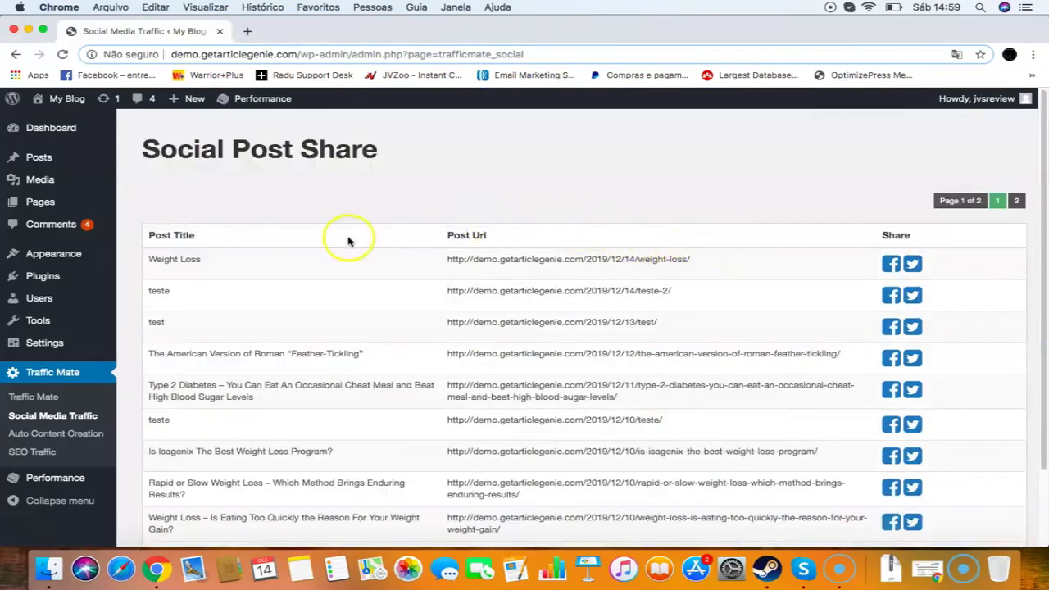
{"action": "scroll", "coordinate": [346, 239], "scroll_direction": "down", "scroll_amount": 1}
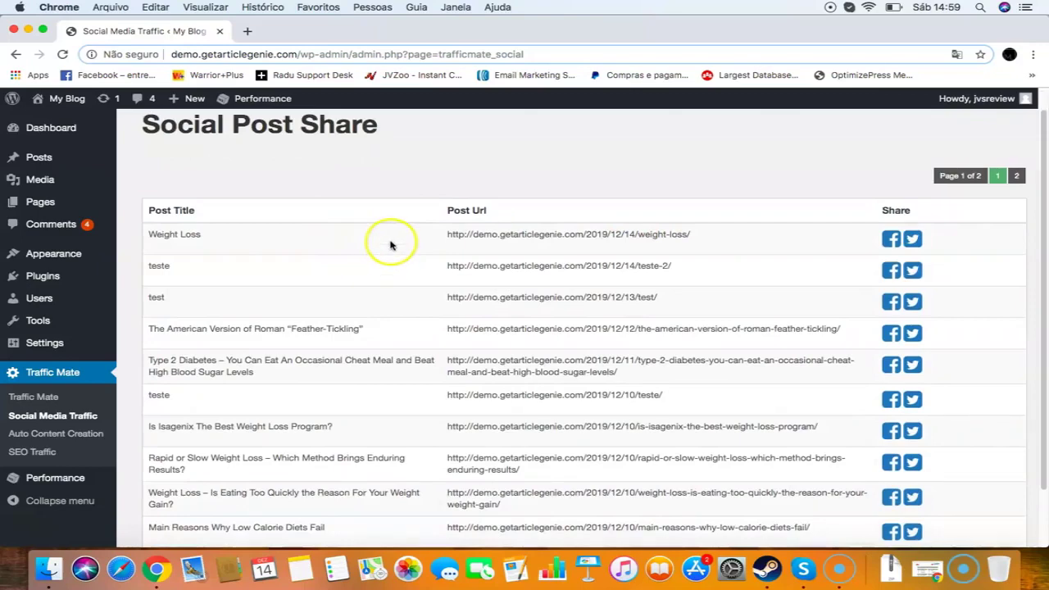
{"action": "scroll", "coordinate": [377, 246], "scroll_direction": "down", "scroll_amount": 3}
- Open Traffic Mate's Auto Content Creation page and view its article, video and image search forms
{"action": "left_click", "coordinate": [75, 433]}
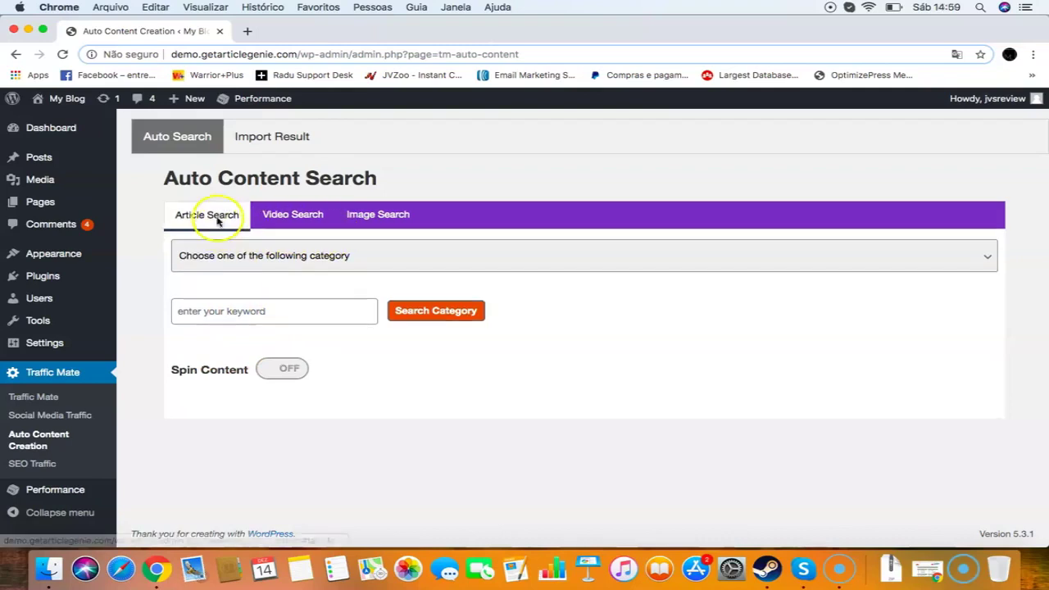
{"action": "left_click", "coordinate": [218, 222]}
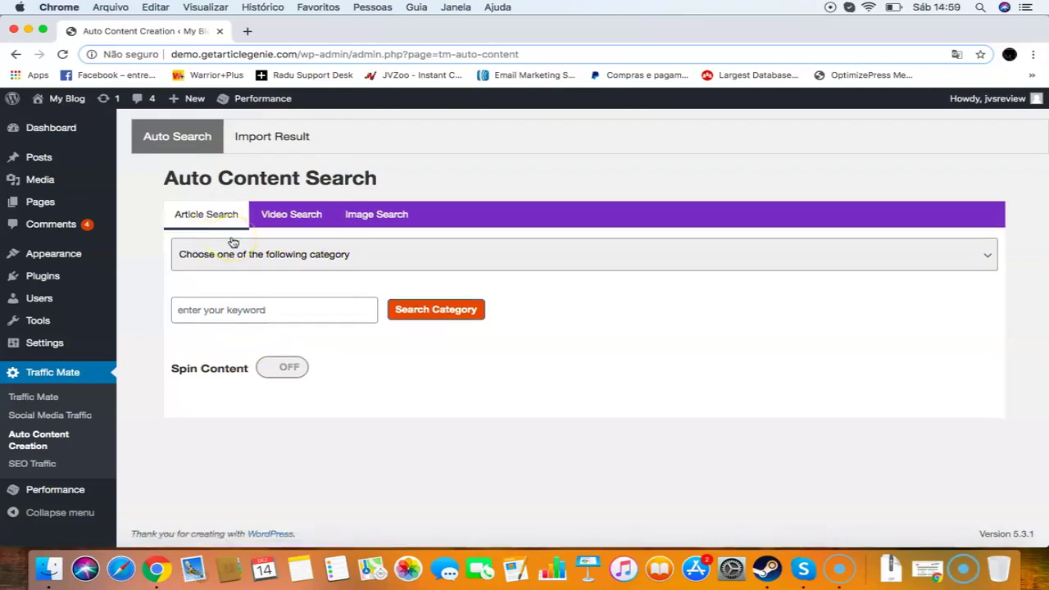
{"action": "left_click", "coordinate": [297, 215]}
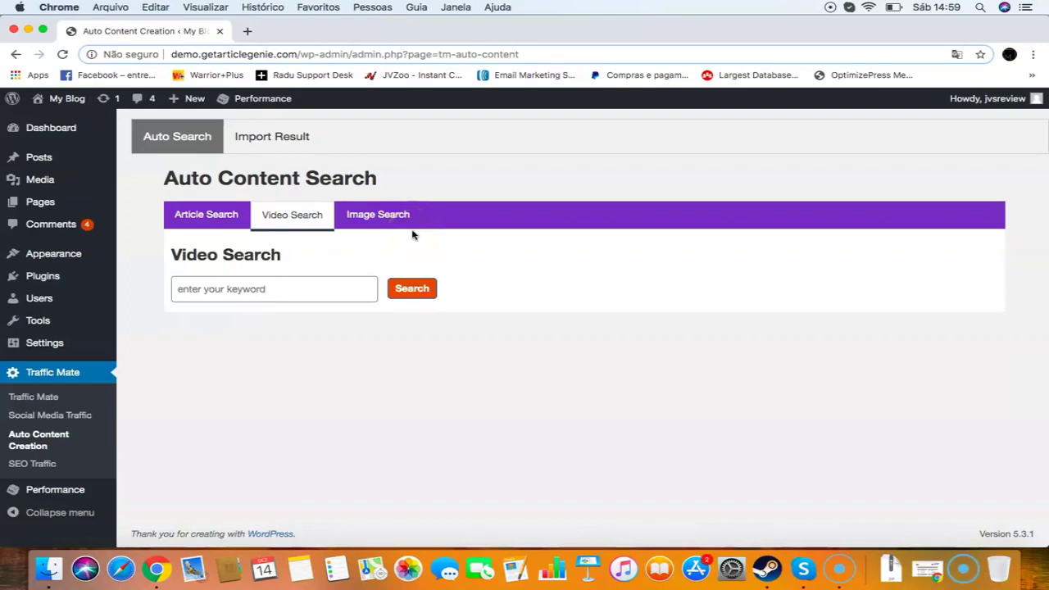
{"action": "left_click", "coordinate": [409, 213]}
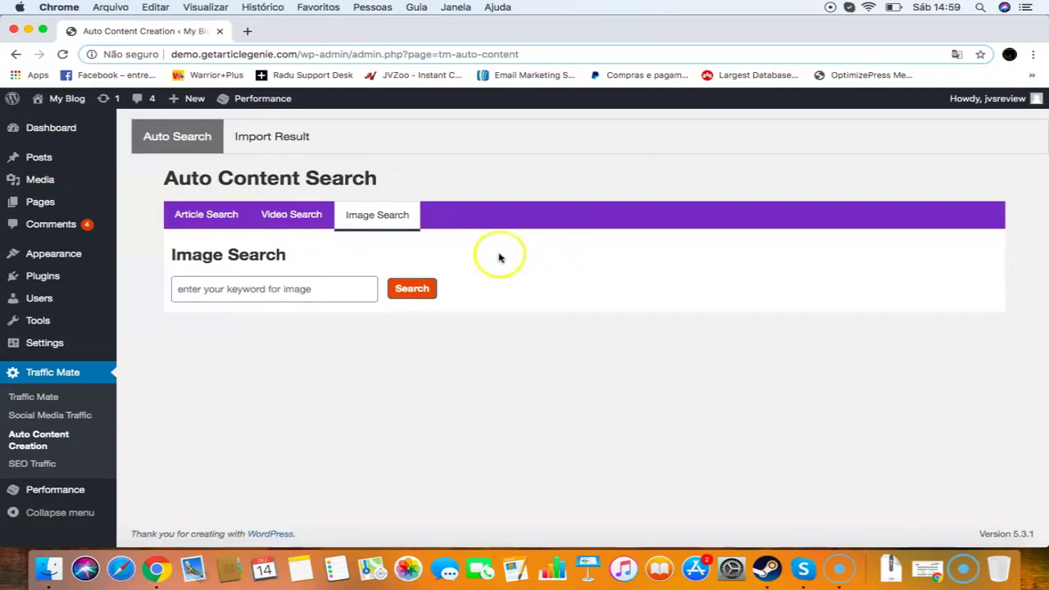
- Set the article search category to Health and Fitness and select the Health and Fitness subcategory
{"action": "left_click", "coordinate": [214, 216]}
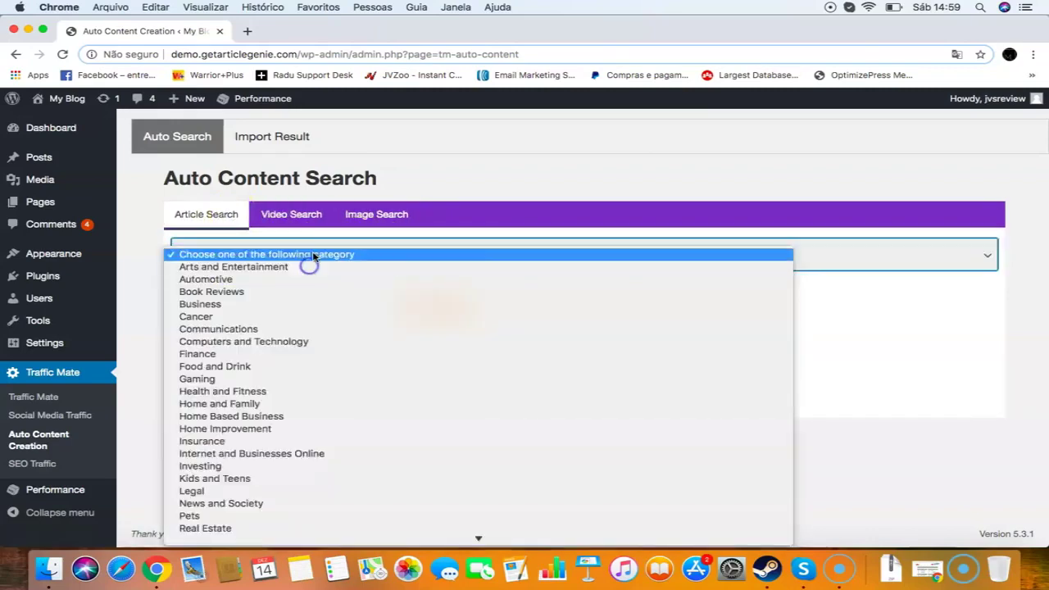
{"action": "scroll", "coordinate": [307, 266], "scroll_direction": "down", "scroll_amount": 3}
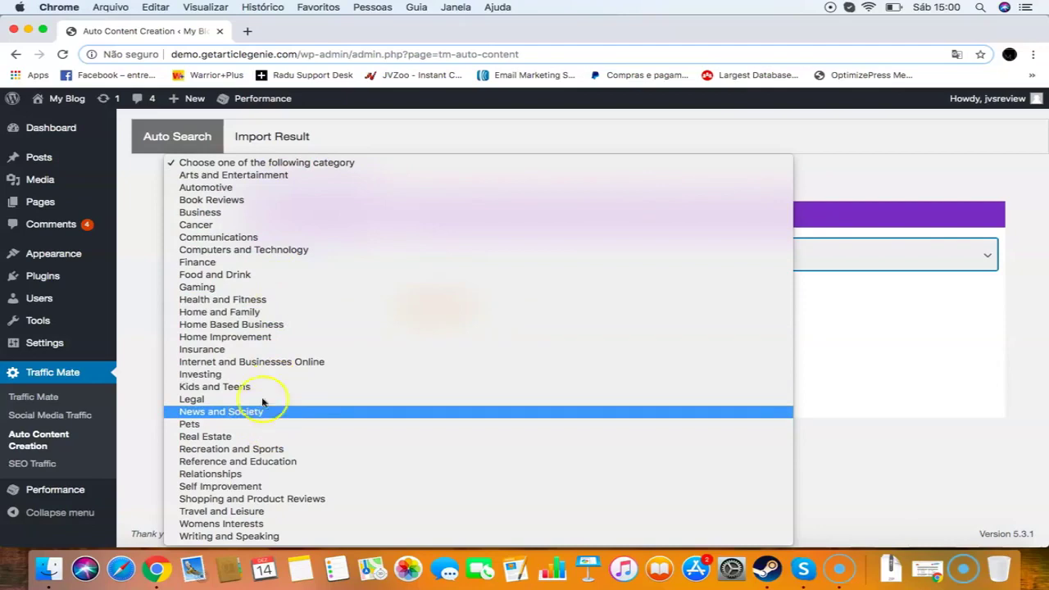
{"action": "left_click", "coordinate": [276, 300]}
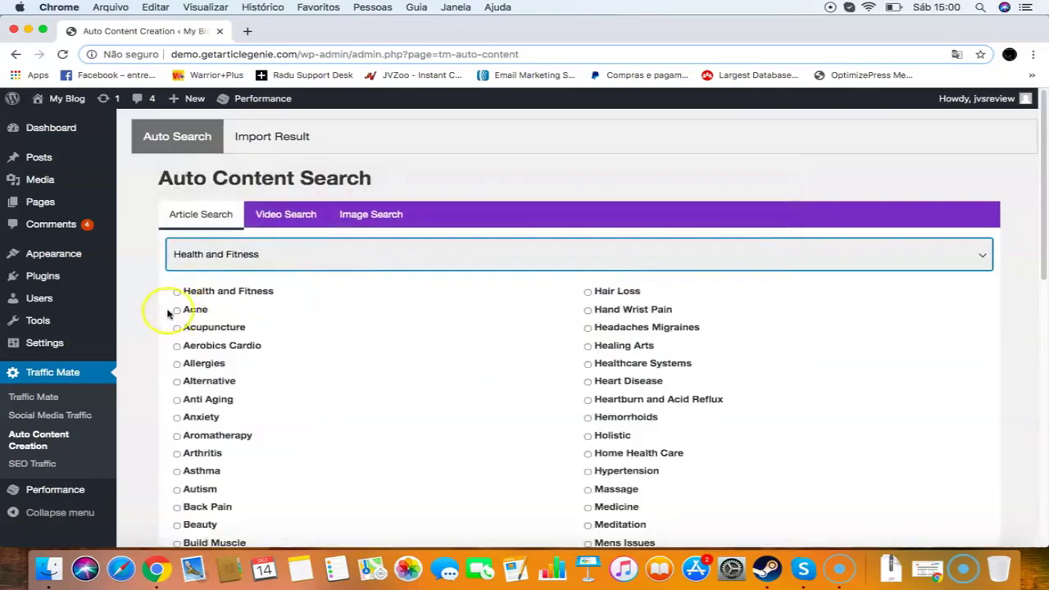
{"action": "left_click", "coordinate": [215, 290]}
- Select the Weight Loss subcategory for the article search as well
{"action": "scroll", "coordinate": [380, 314], "scroll_direction": "down", "scroll_amount": 2}
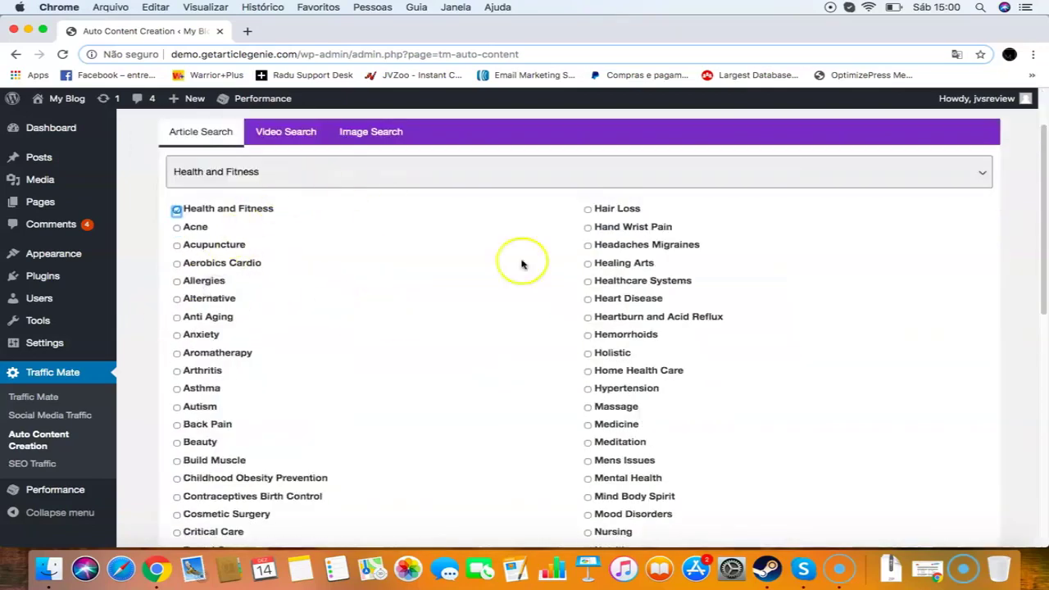
{"action": "scroll", "coordinate": [585, 262], "scroll_direction": "down", "scroll_amount": 6}
{"action": "scroll", "coordinate": [586, 206], "scroll_direction": "up", "scroll_amount": 6}
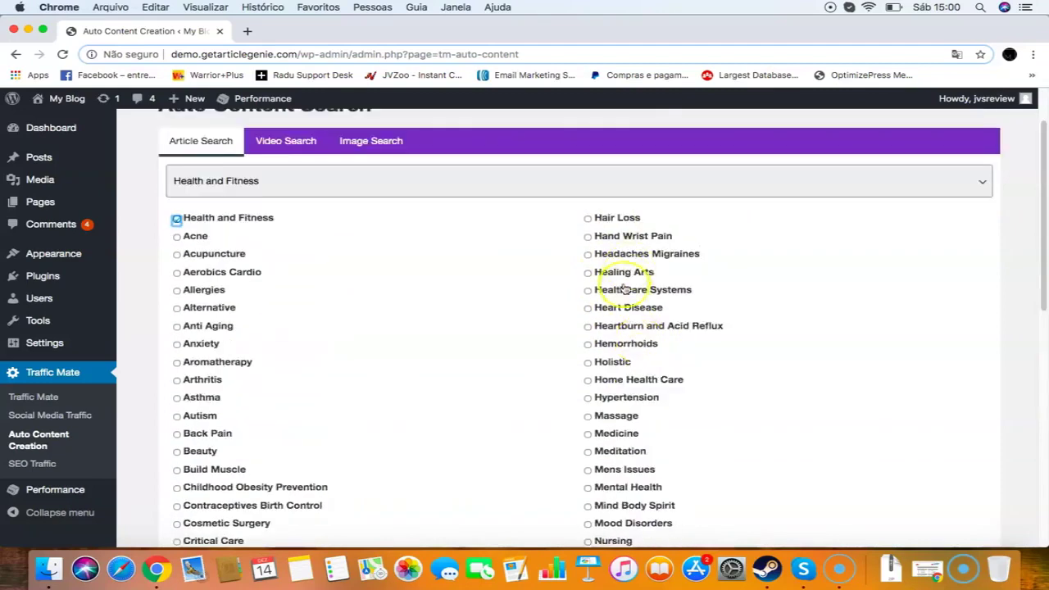
{"action": "scroll", "coordinate": [610, 279], "scroll_direction": "down", "scroll_amount": 7}
{"action": "scroll", "coordinate": [533, 297], "scroll_direction": "up", "scroll_amount": 4}
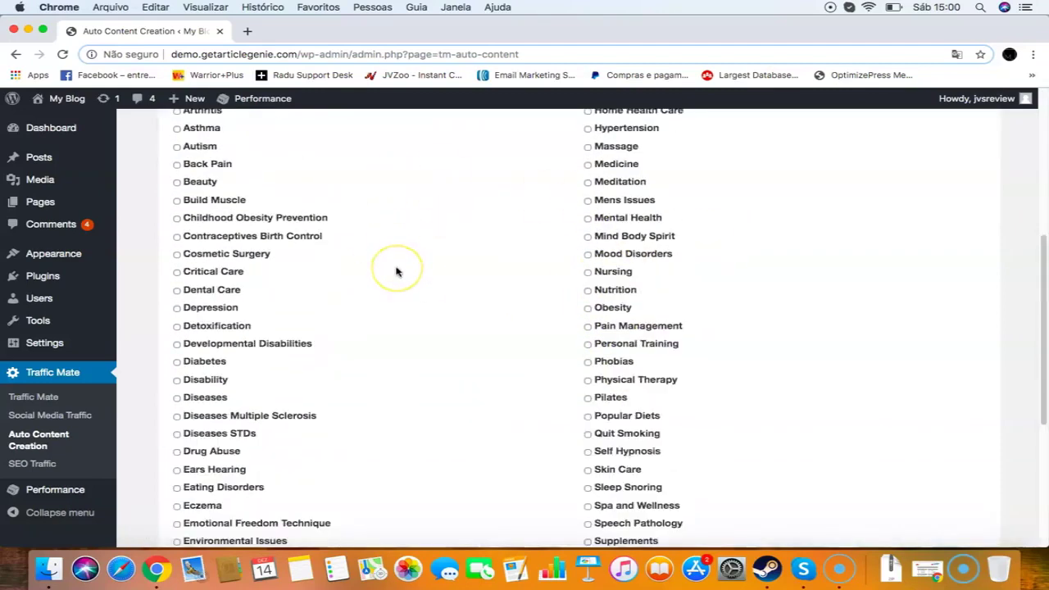
{"action": "scroll", "coordinate": [395, 271], "scroll_direction": "up", "scroll_amount": 5}
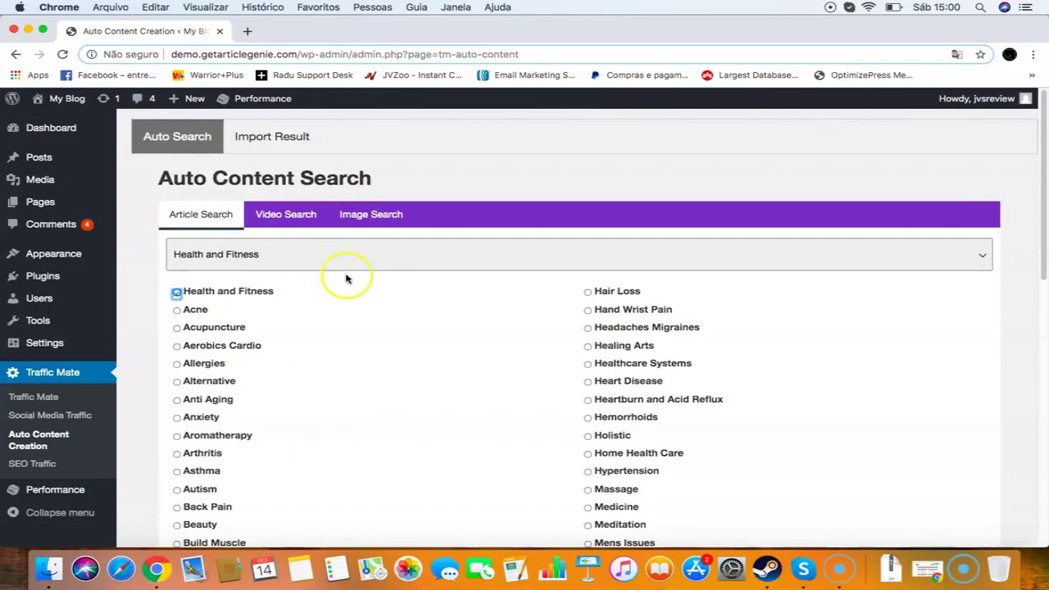
{"action": "scroll", "coordinate": [533, 336], "scroll_direction": "down", "scroll_amount": 10}
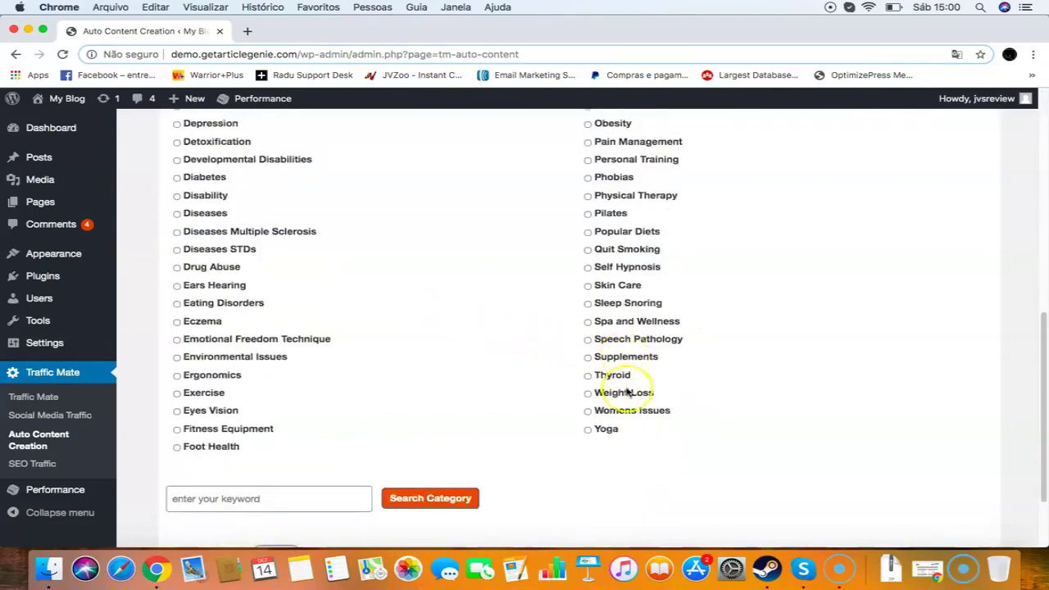
{"action": "left_click", "coordinate": [622, 393]}
- Search the selected subcategories for articles with the keyword "weight loss"
{"action": "scroll", "coordinate": [524, 391], "scroll_direction": "down", "scroll_amount": 2}
{"action": "left_click", "coordinate": [326, 393]}
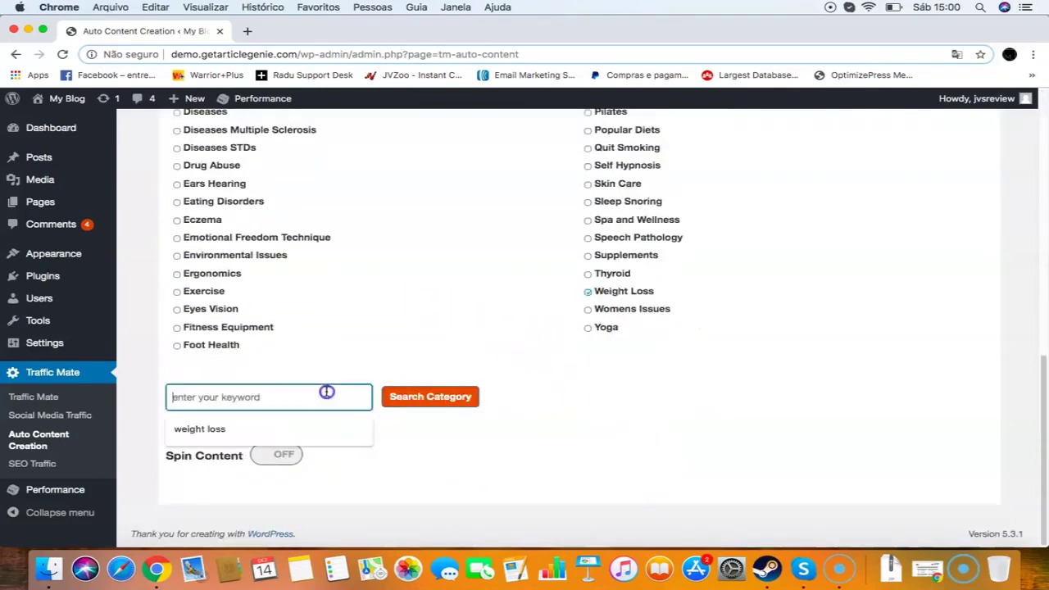
{"action": "type", "text": "weight loss"}
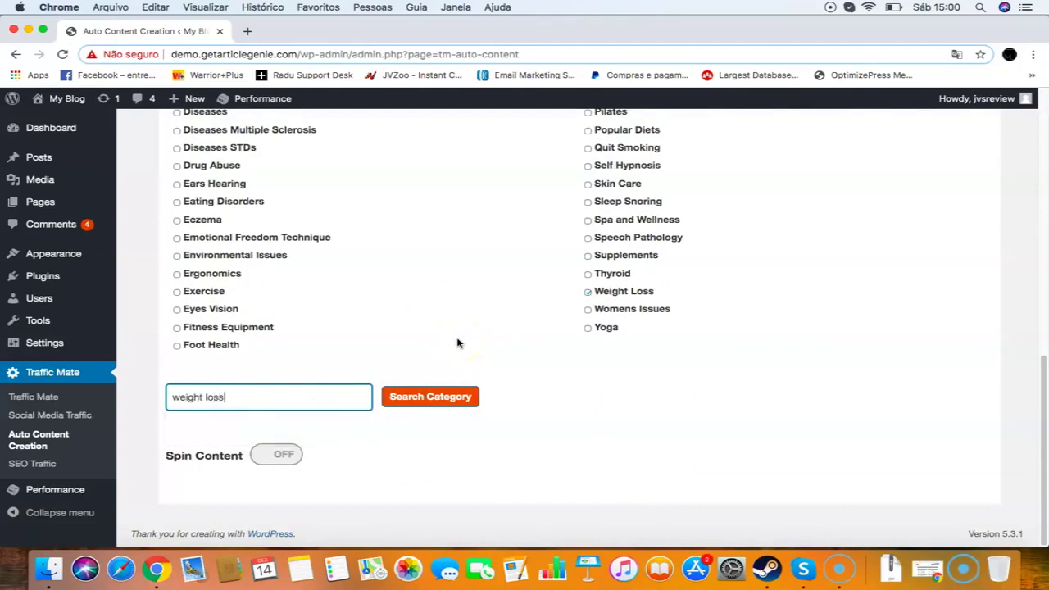
{"action": "left_click", "coordinate": [480, 375]}
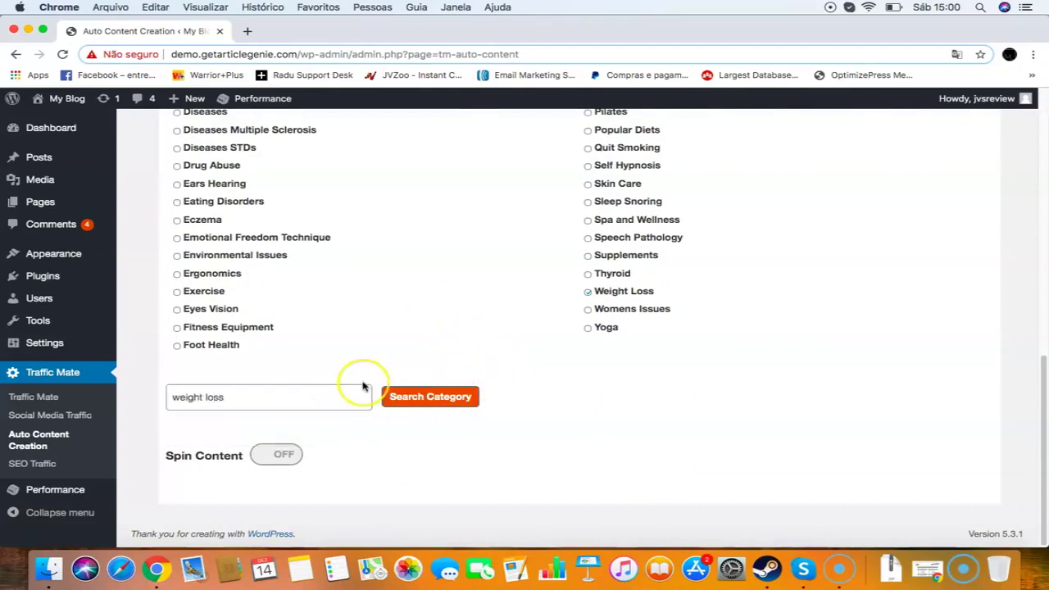
{"action": "left_click", "coordinate": [298, 401]}
{"action": "left_click", "coordinate": [376, 357]}
{"action": "left_click", "coordinate": [449, 395]}
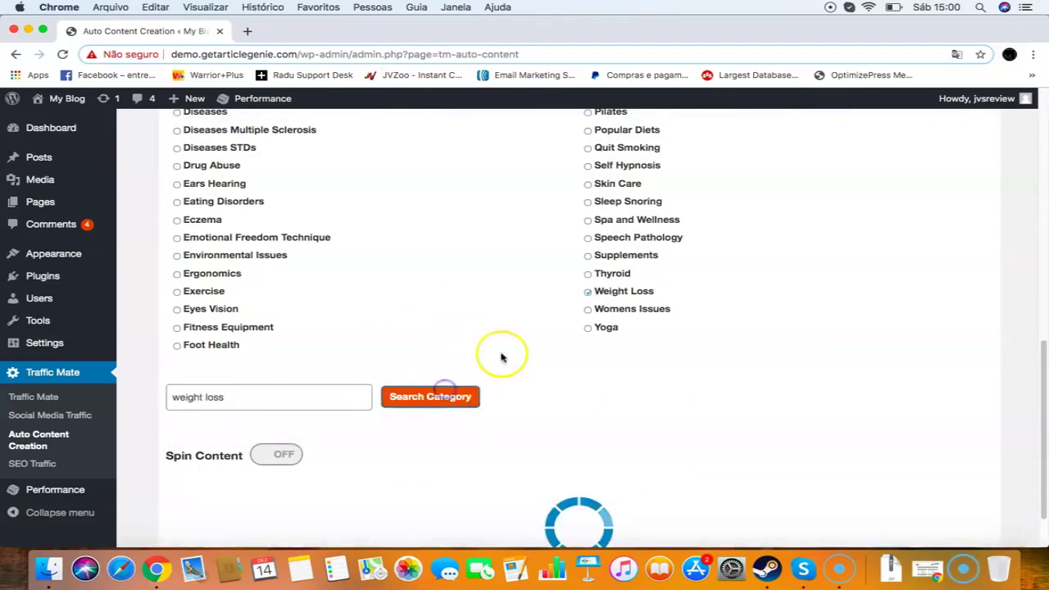
- Look through the first two pages of article results and return to page 1
{"action": "scroll", "coordinate": [495, 350], "scroll_direction": "down", "scroll_amount": 2}
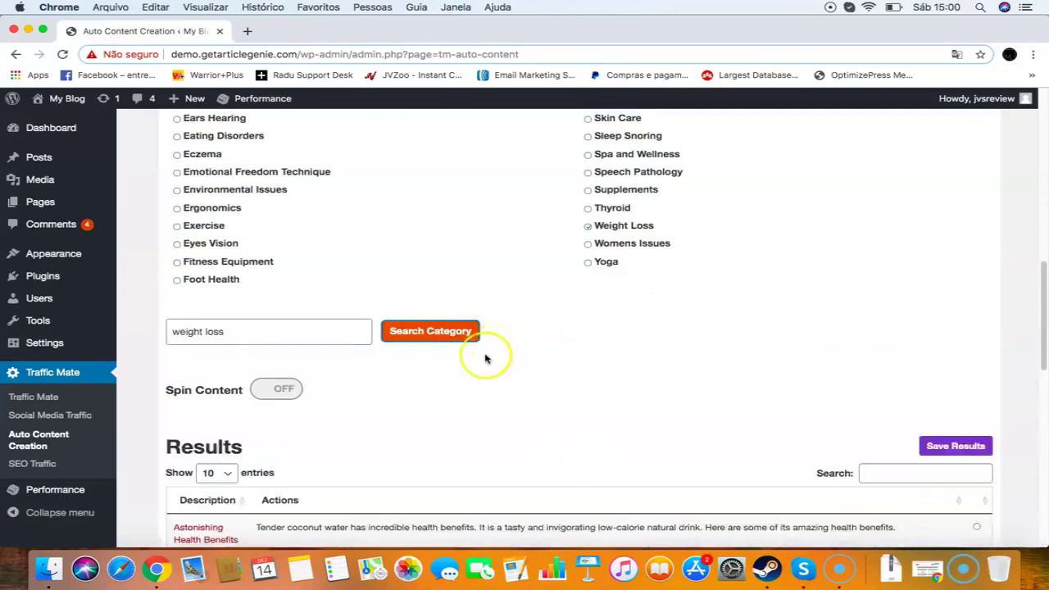
{"action": "scroll", "coordinate": [491, 357], "scroll_direction": "down", "scroll_amount": 10}
{"action": "scroll", "coordinate": [566, 356], "scroll_direction": "up", "scroll_amount": 2}
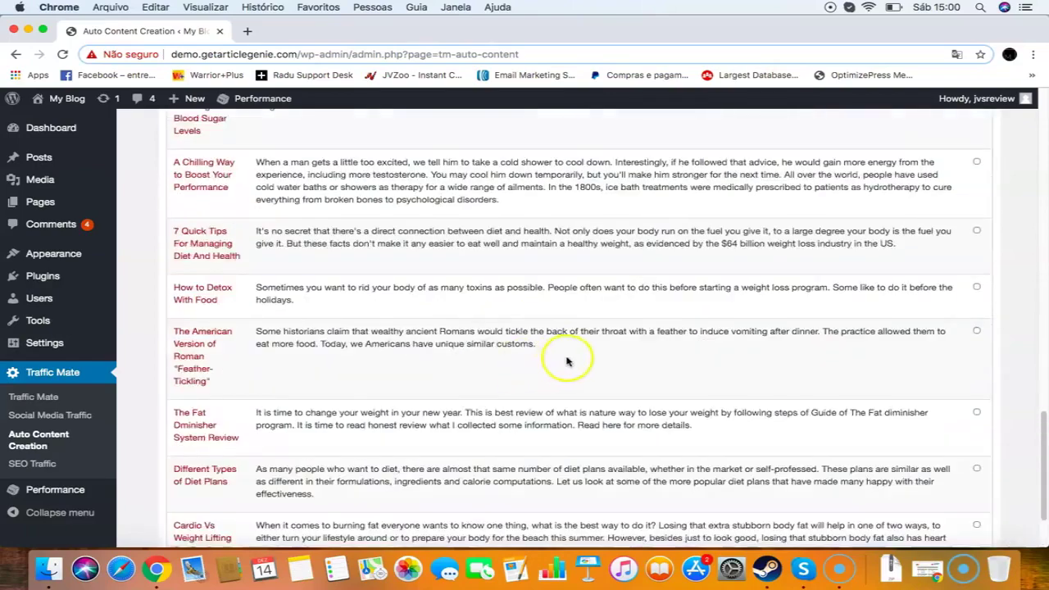
{"action": "scroll", "coordinate": [566, 355], "scroll_direction": "down", "scroll_amount": 2}
{"action": "scroll", "coordinate": [609, 378], "scroll_direction": "up", "scroll_amount": 10}
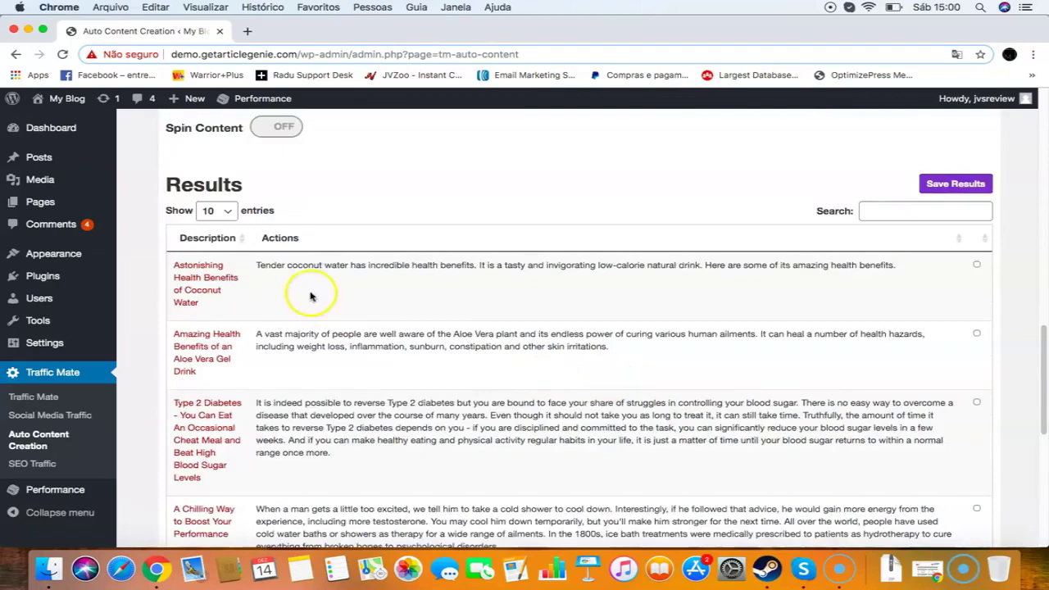
{"action": "scroll", "coordinate": [382, 264], "scroll_direction": "down", "scroll_amount": 10}
{"action": "left_click", "coordinate": [786, 482]}
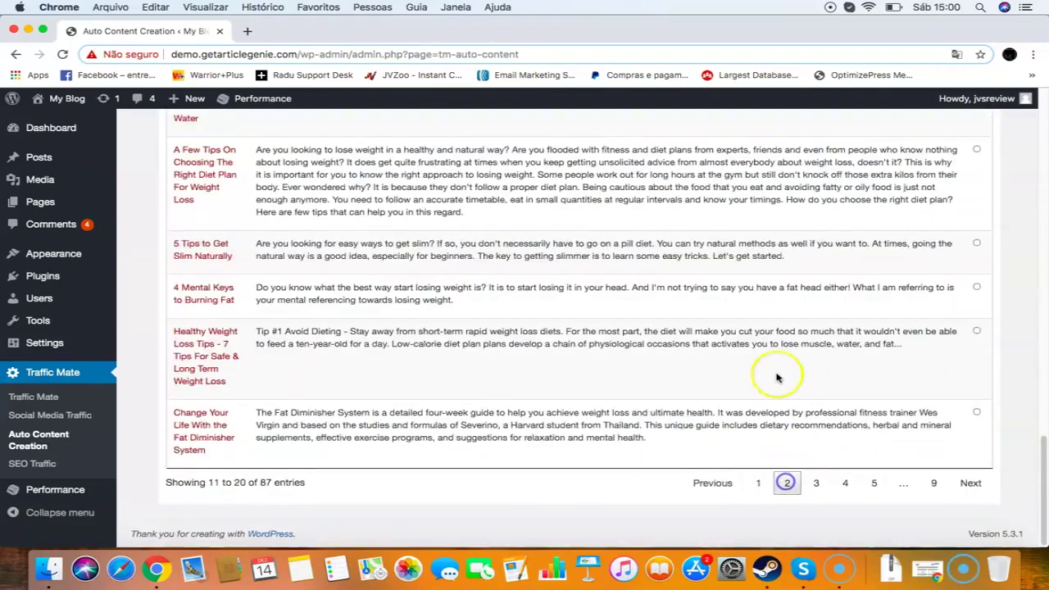
{"action": "scroll", "coordinate": [690, 340], "scroll_direction": "up", "scroll_amount": 10}
{"action": "scroll", "coordinate": [913, 414], "scroll_direction": "down", "scroll_amount": 3}
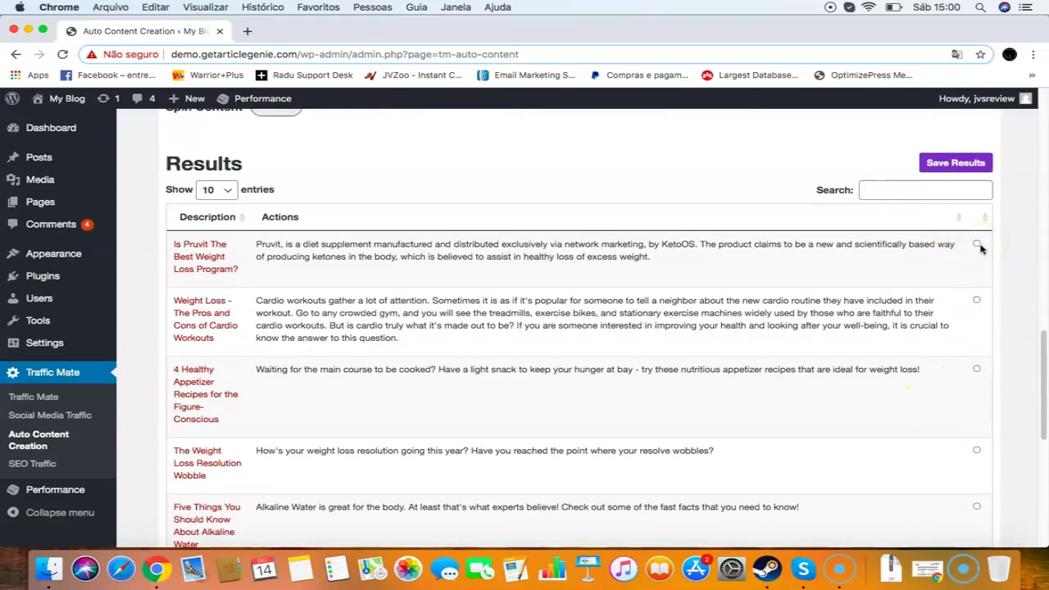
{"action": "scroll", "coordinate": [904, 281], "scroll_direction": "down", "scroll_amount": 8}
{"action": "left_click", "coordinate": [752, 480]}
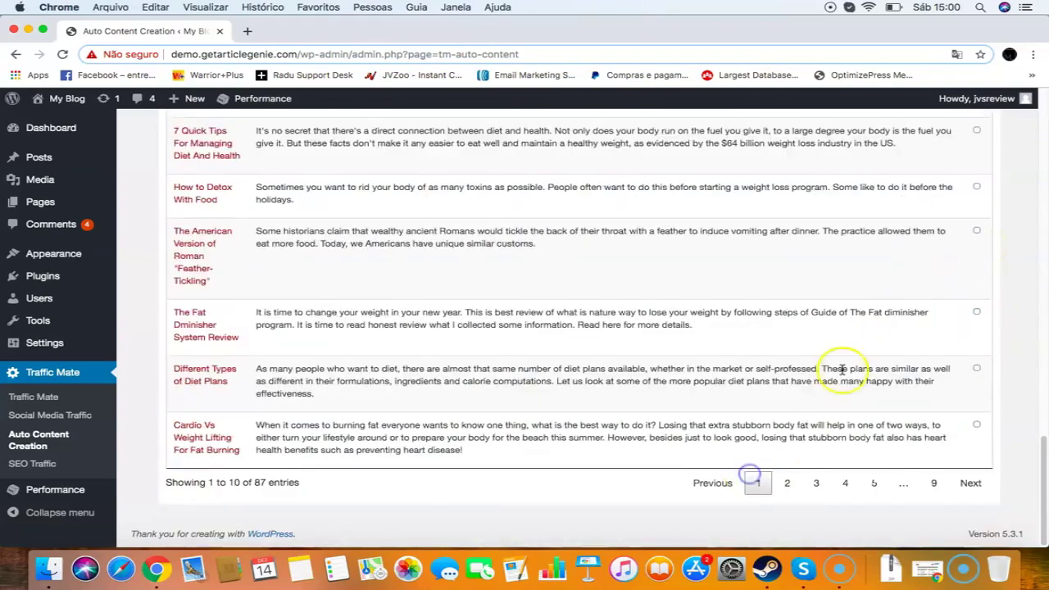
- Select the articles on coconut water and Aloe Vera gel drink benefits, and turn on Spin Content
{"action": "scroll", "coordinate": [852, 344], "scroll_direction": "up", "scroll_amount": 10}
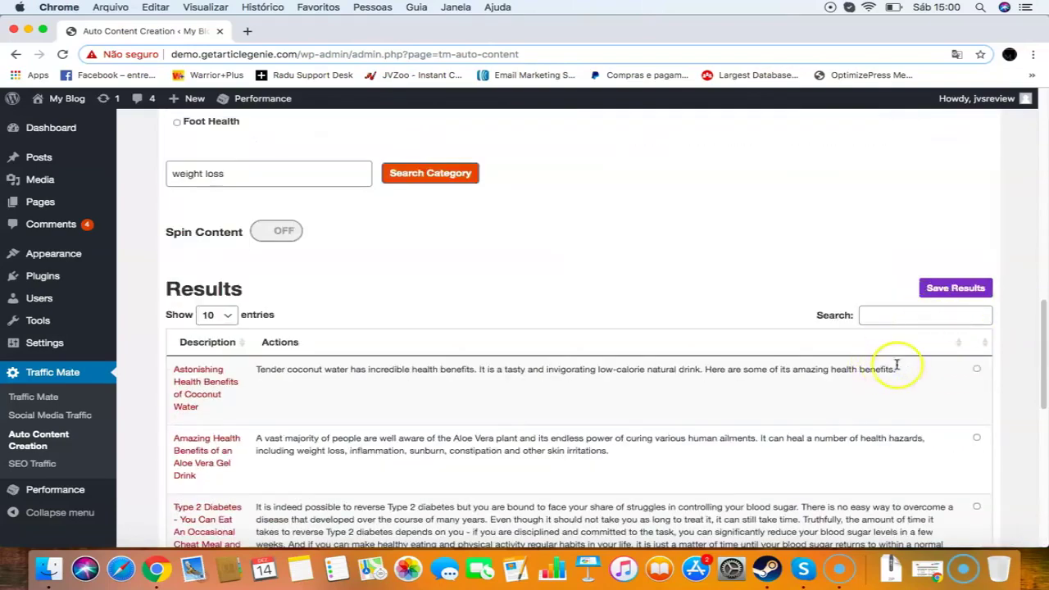
{"action": "scroll", "coordinate": [901, 365], "scroll_direction": "down", "scroll_amount": 1}
{"action": "left_click", "coordinate": [976, 341]}
{"action": "scroll", "coordinate": [976, 344], "scroll_direction": "down", "scroll_amount": 1}
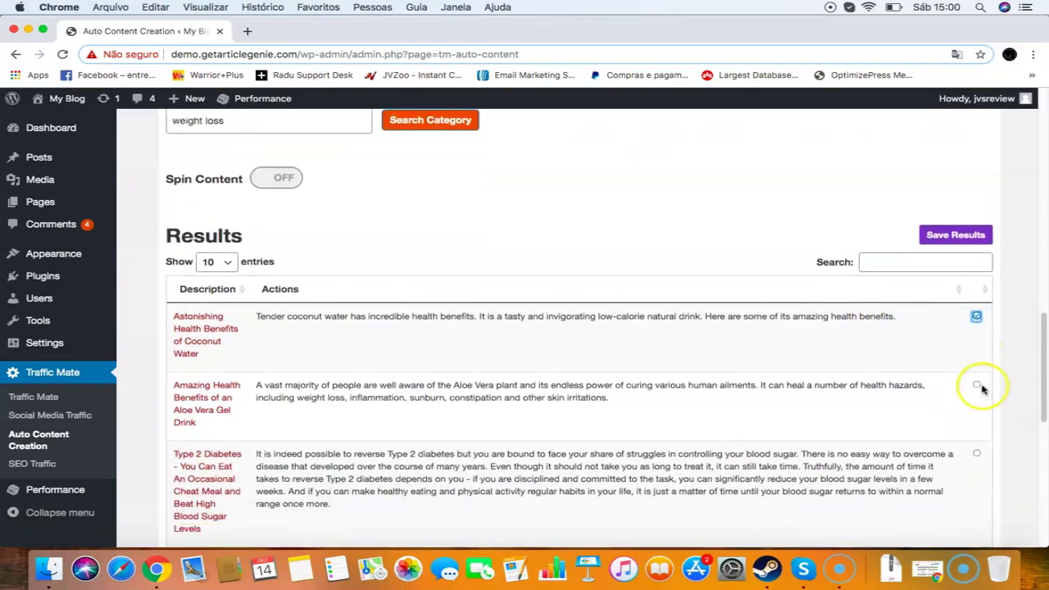
{"action": "left_click", "coordinate": [976, 385]}
{"action": "scroll", "coordinate": [712, 224], "scroll_direction": "up", "scroll_amount": 1}
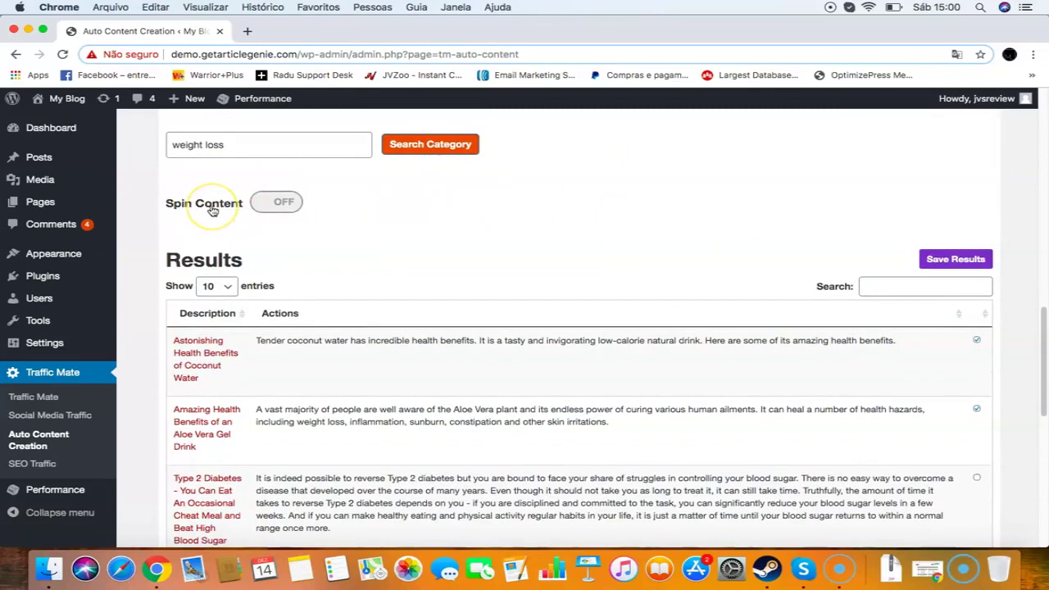
{"action": "left_click", "coordinate": [276, 202]}
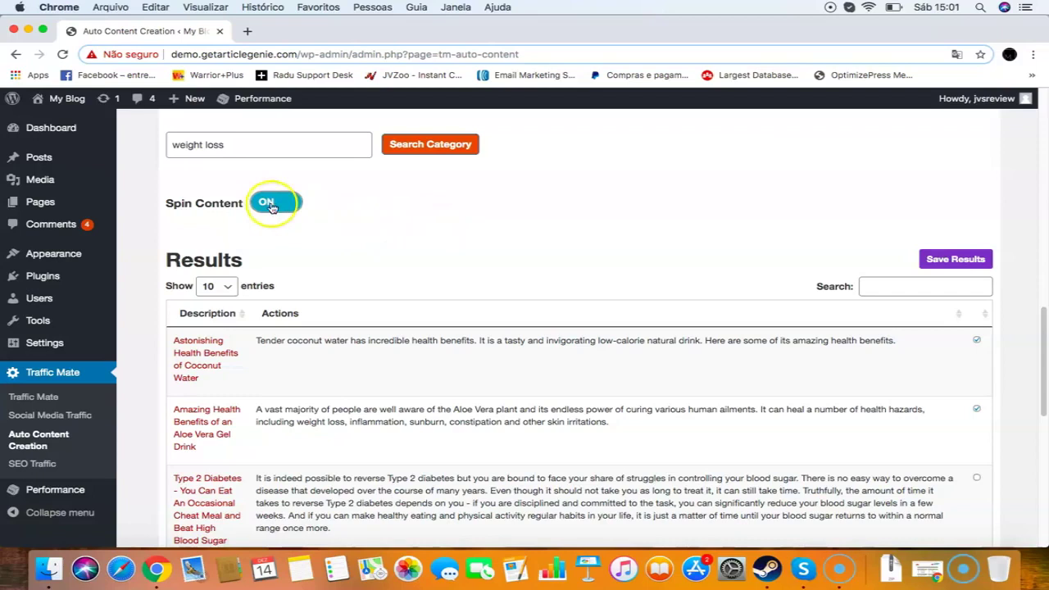
- Save the two selected articles with spun content and open the imported article results
{"action": "left_click", "coordinate": [933, 256]}
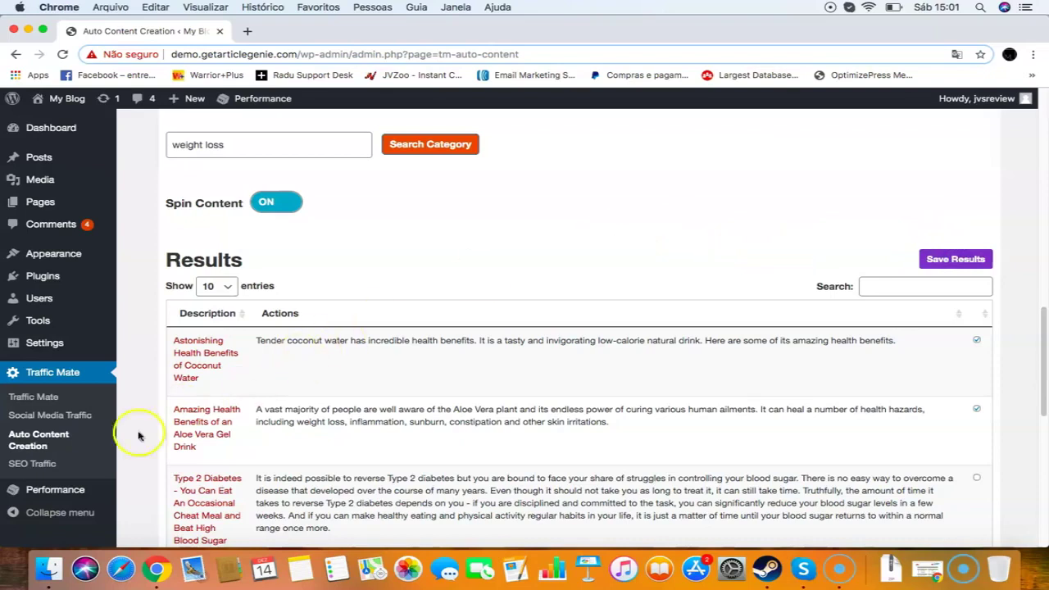
{"action": "left_click", "coordinate": [459, 314]}
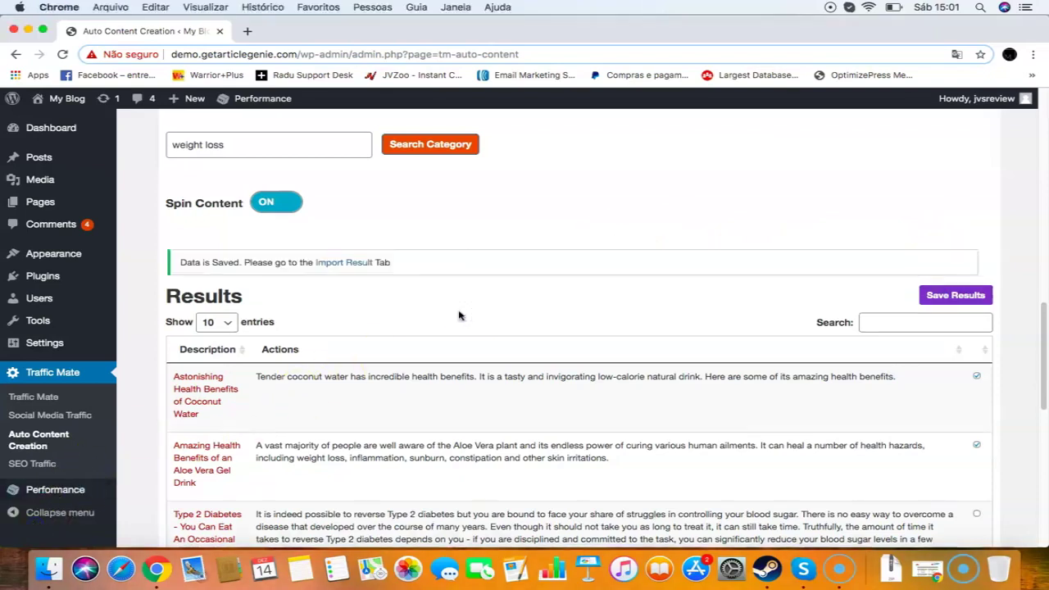
{"action": "scroll", "coordinate": [459, 315], "scroll_direction": "up", "scroll_amount": 10}
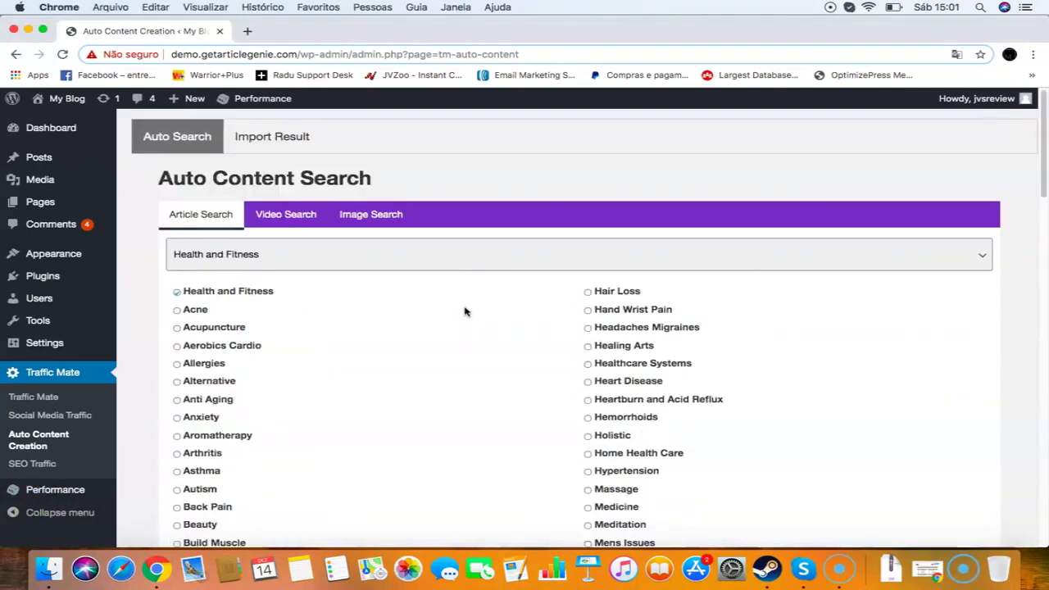
{"action": "left_click", "coordinate": [302, 219]}
{"action": "left_click", "coordinate": [278, 138]}
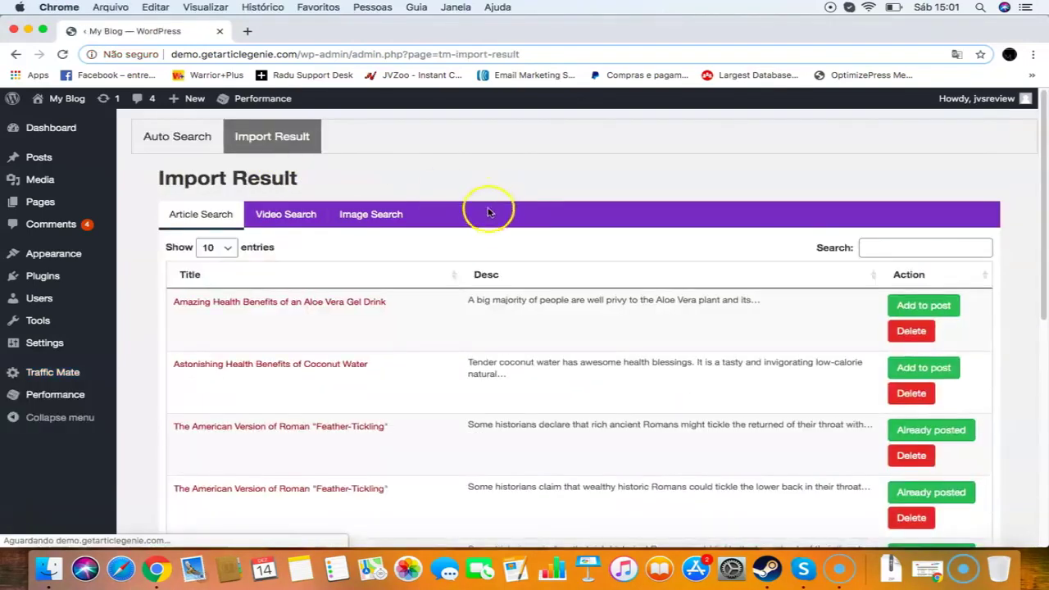
- Add the imported article "Amazing Health Benefits of an Aloe Vera Gel Drink" to a post
{"action": "scroll", "coordinate": [573, 295], "scroll_direction": "down", "scroll_amount": 1}
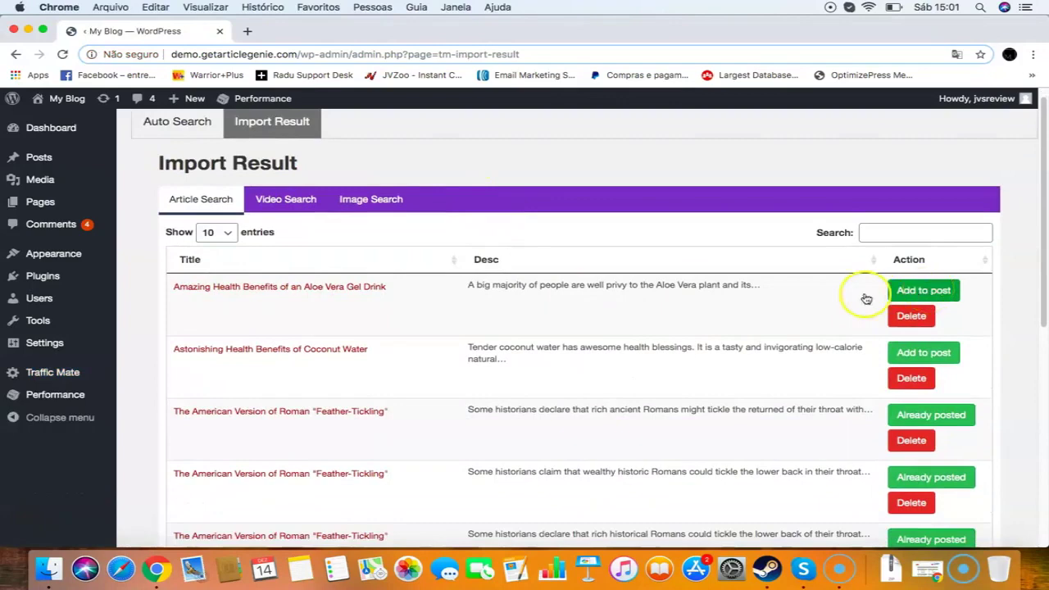
{"action": "mouse_move", "coordinate": [166, 286]}
{"action": "left_mouse_down"}
{"action": "mouse_move", "coordinate": [410, 284]}
{"action": "mouse_move", "coordinate": [169, 286]}
{"action": "left_mouse_up"}
{"action": "left_click", "coordinate": [421, 297]}
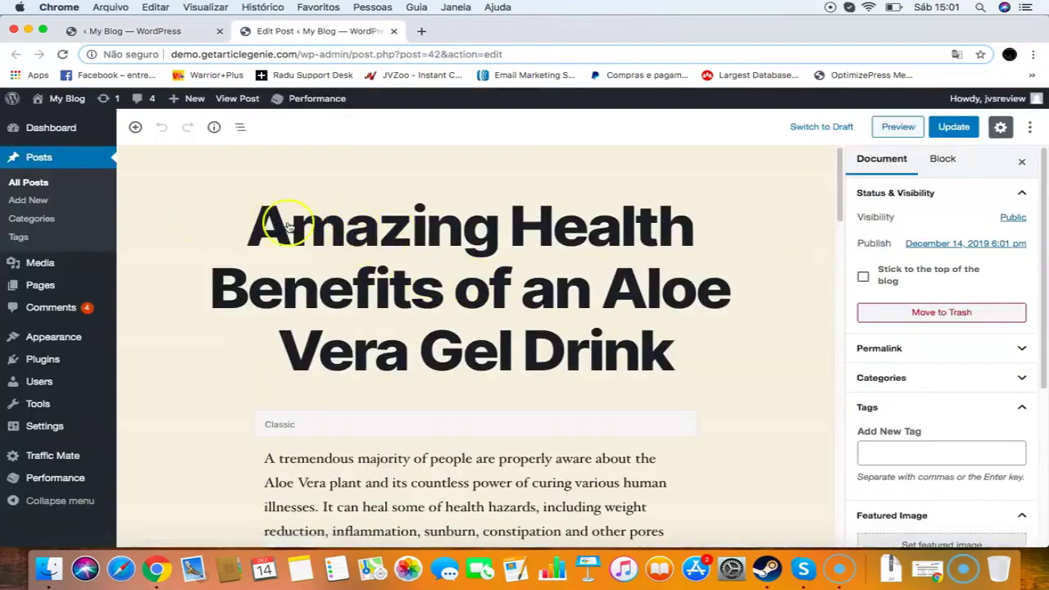
- Read through the spun text of the Aloe Vera gel drink post and update the post
{"action": "scroll", "coordinate": [427, 228], "scroll_direction": "down", "scroll_amount": 2}
{"action": "scroll", "coordinate": [476, 287], "scroll_direction": "down", "scroll_amount": 10}
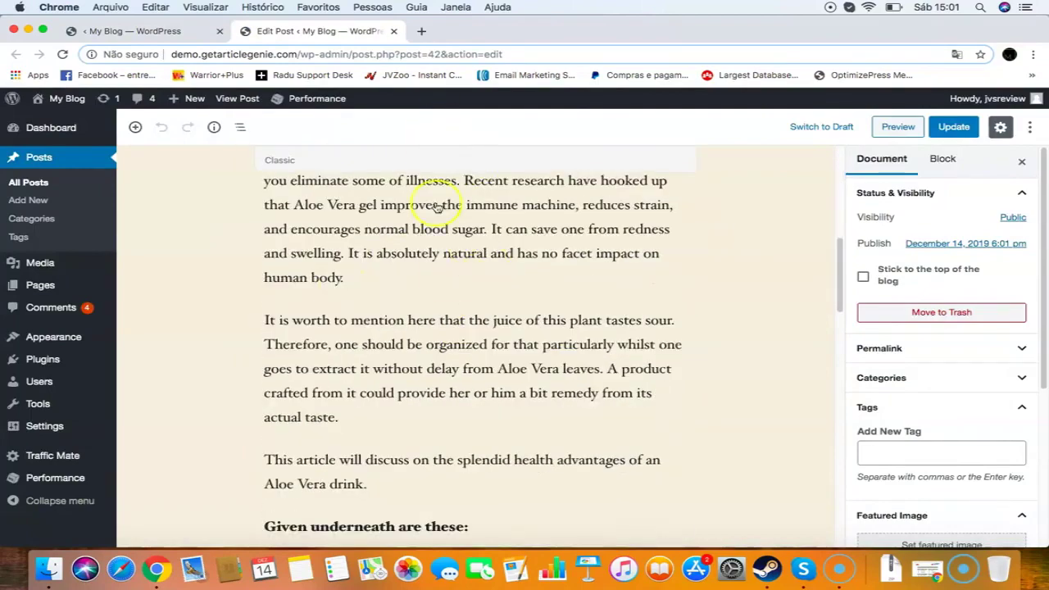
{"action": "scroll", "coordinate": [438, 208], "scroll_direction": "down", "scroll_amount": 20}
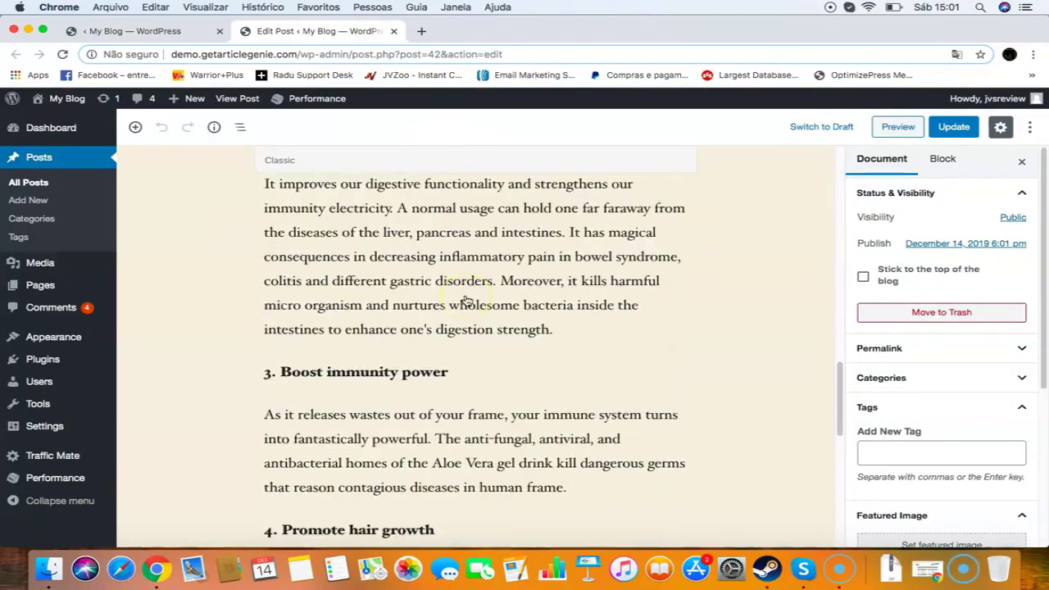
{"action": "scroll", "coordinate": [464, 300], "scroll_direction": "down", "scroll_amount": 10}
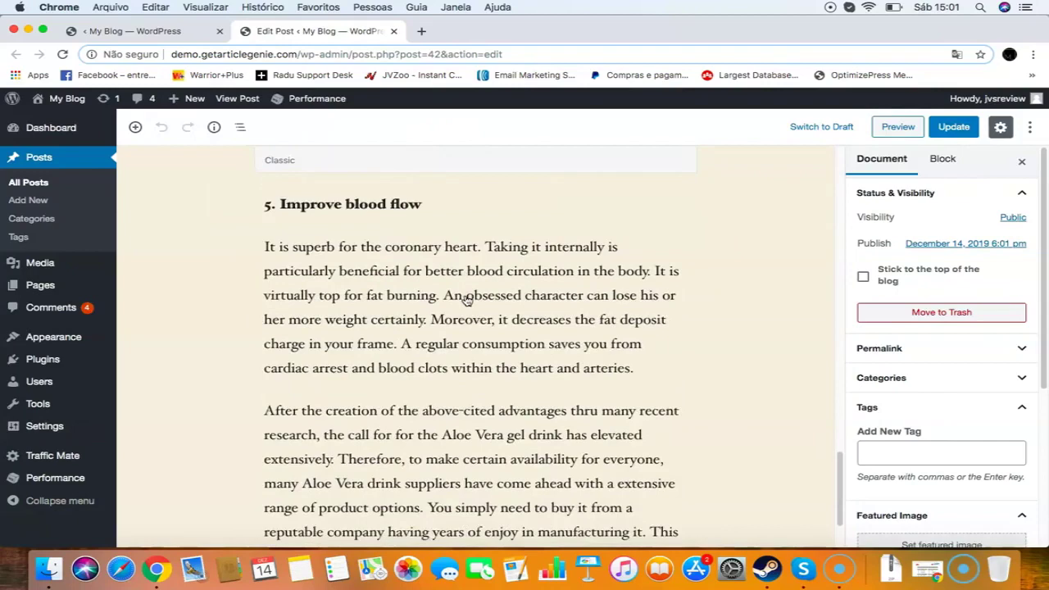
{"action": "scroll", "coordinate": [466, 297], "scroll_direction": "down", "scroll_amount": 3}
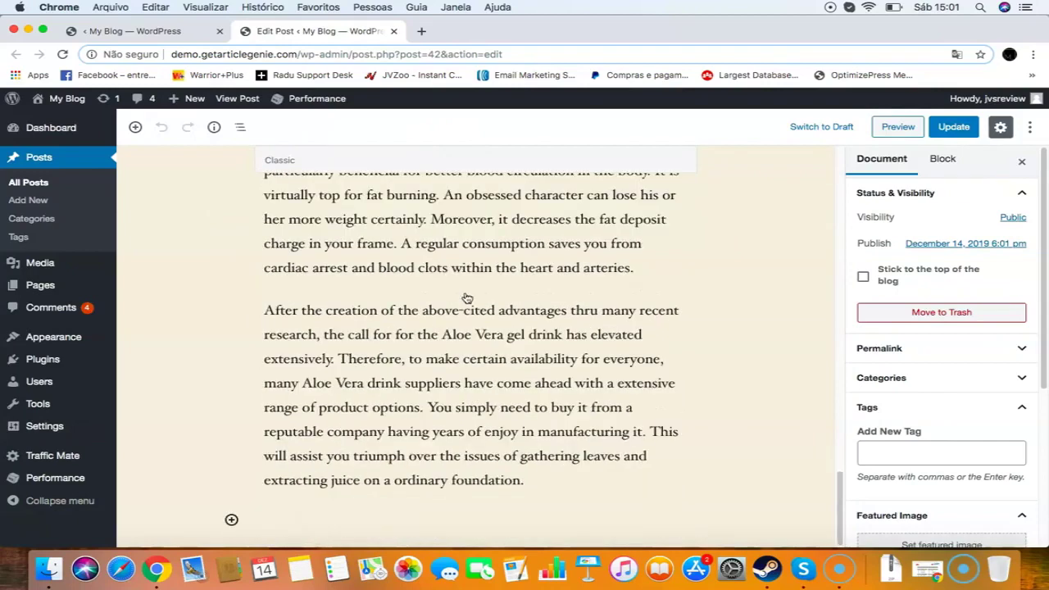
{"action": "scroll", "coordinate": [466, 297], "scroll_direction": "up", "scroll_amount": 20}
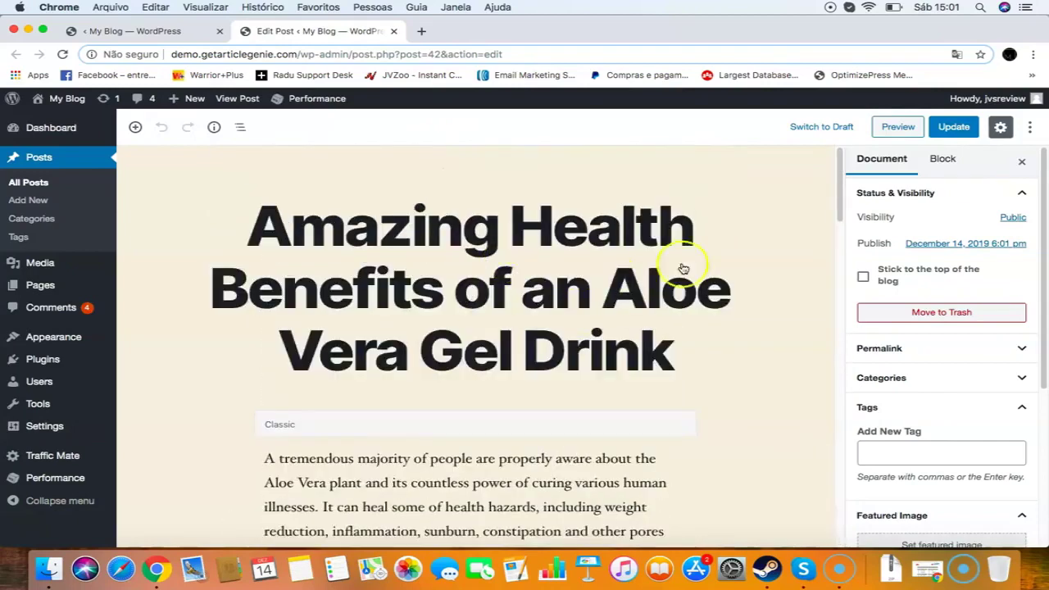
{"action": "left_click", "coordinate": [942, 129]}
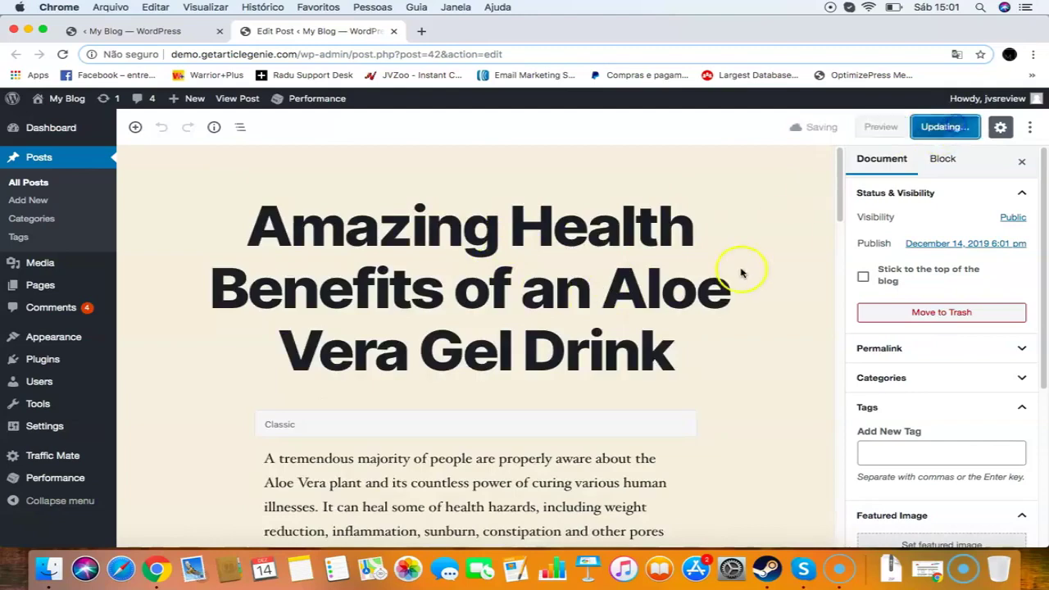
- Close the Aloe Vera post's editor and check the posting status of the imported articles
{"action": "left_click", "coordinate": [179, 33]}
{"action": "left_click", "coordinate": [394, 32]}
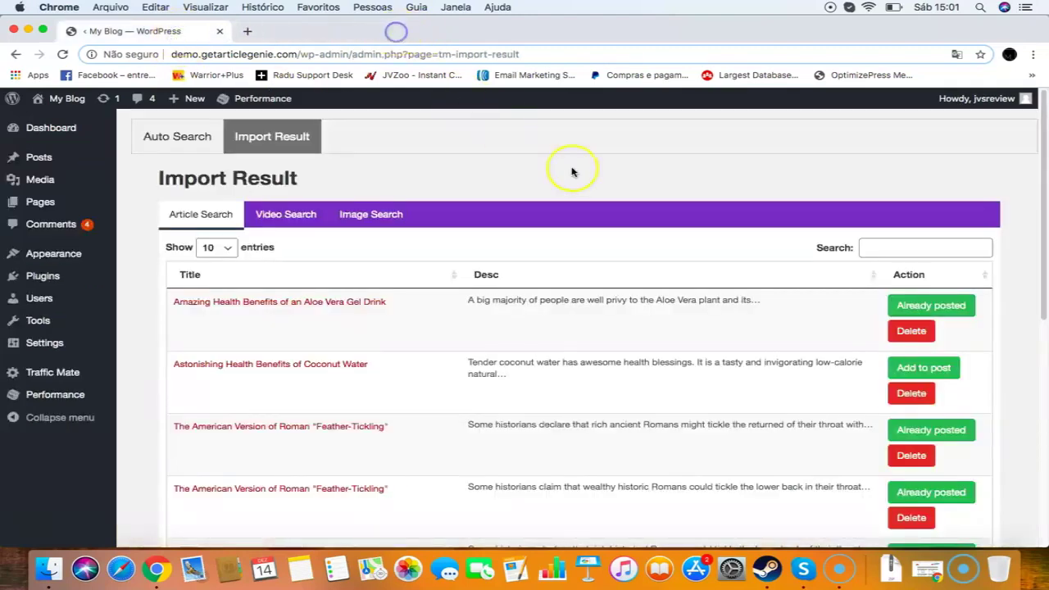
{"action": "scroll", "coordinate": [836, 281], "scroll_direction": "down", "scroll_amount": 3}
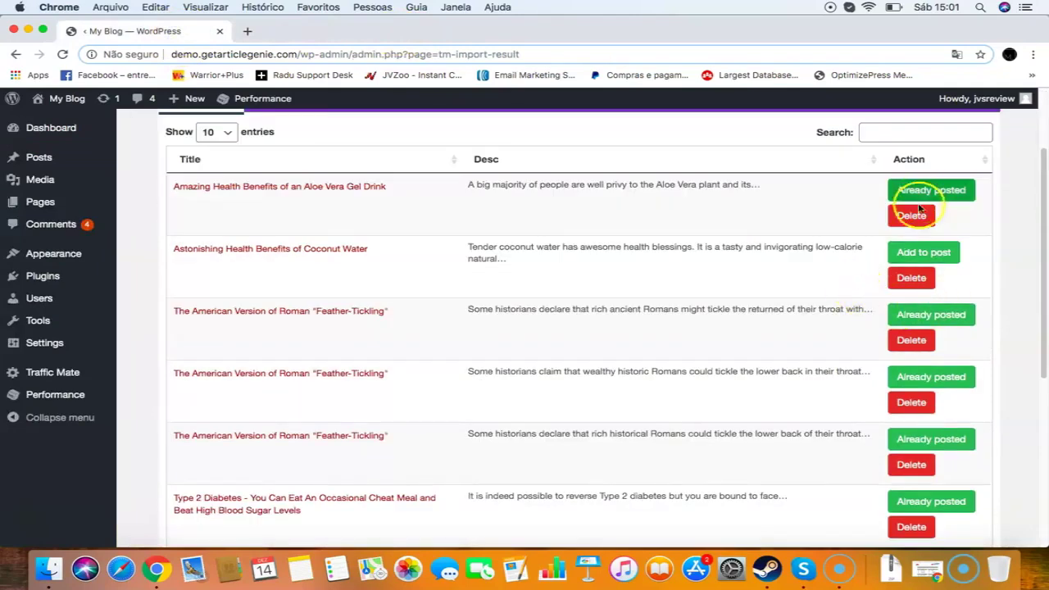
{"action": "scroll", "coordinate": [893, 254], "scroll_direction": "up", "scroll_amount": 3}
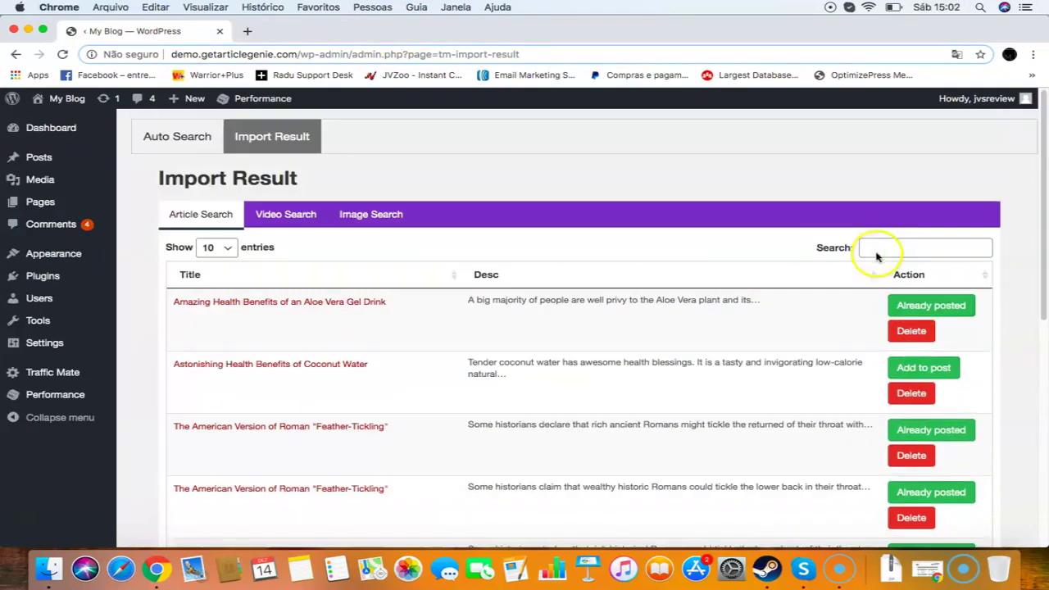
- Search for videos with the keyword "weight loss" in Auto Content Search
{"action": "left_click", "coordinate": [200, 141]}
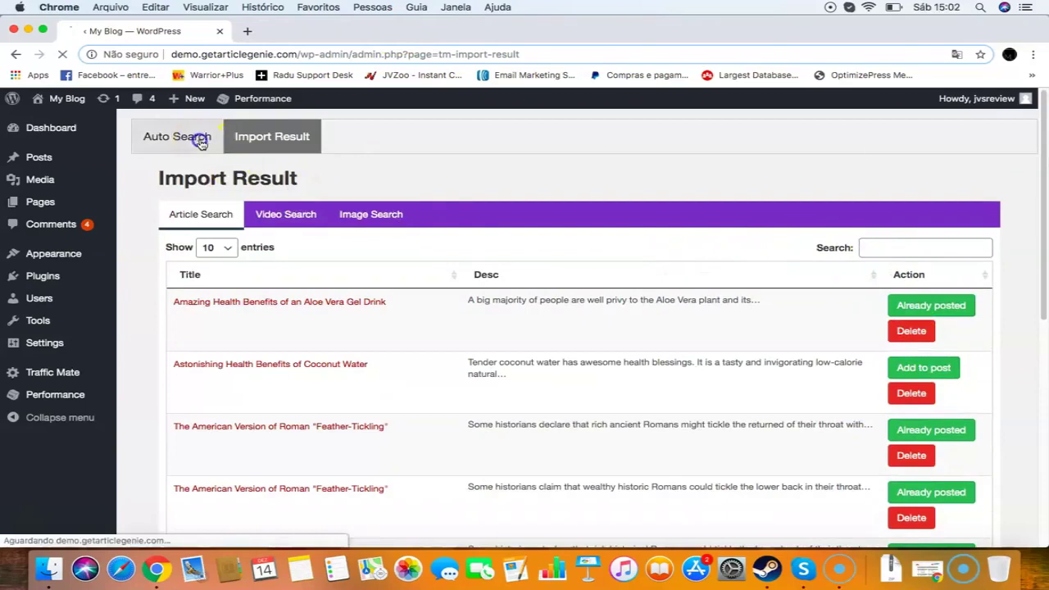
{"action": "left_click", "coordinate": [303, 219]}
{"action": "left_click", "coordinate": [288, 291]}
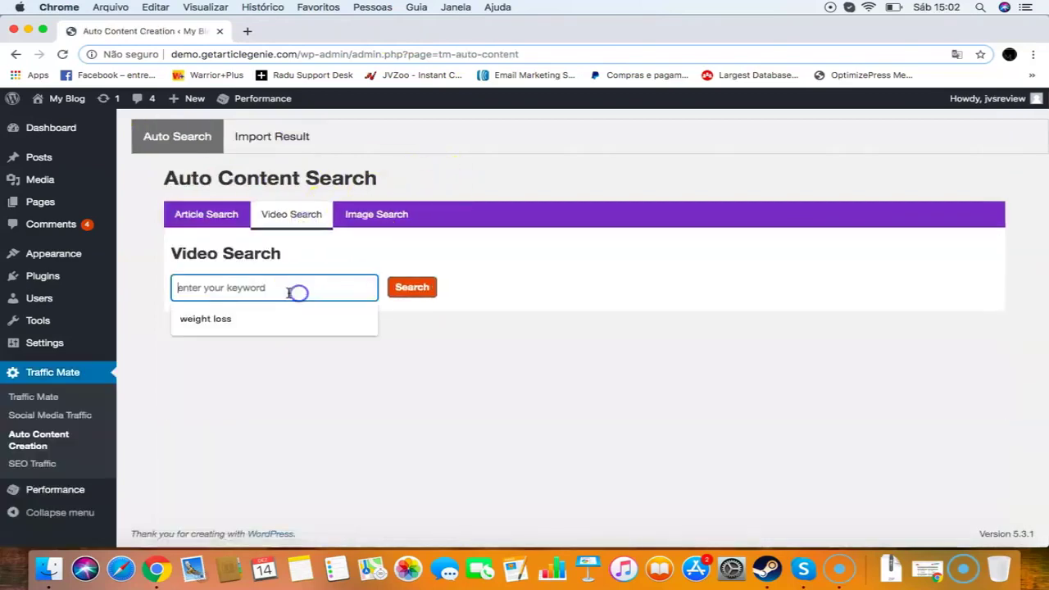
{"action": "type", "text": "weight loss"}
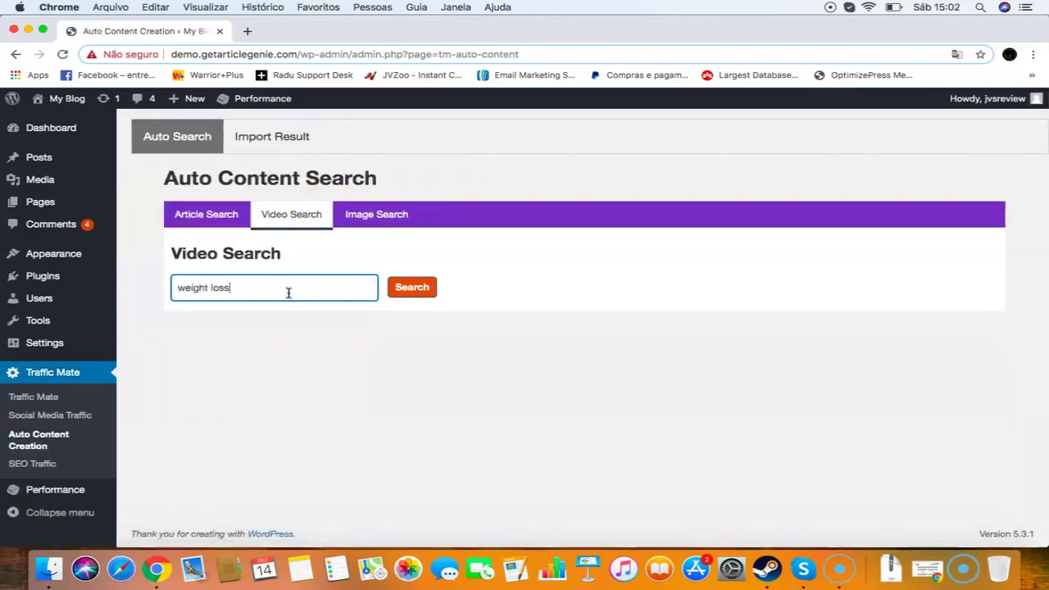
{"action": "left_click", "coordinate": [412, 288]}
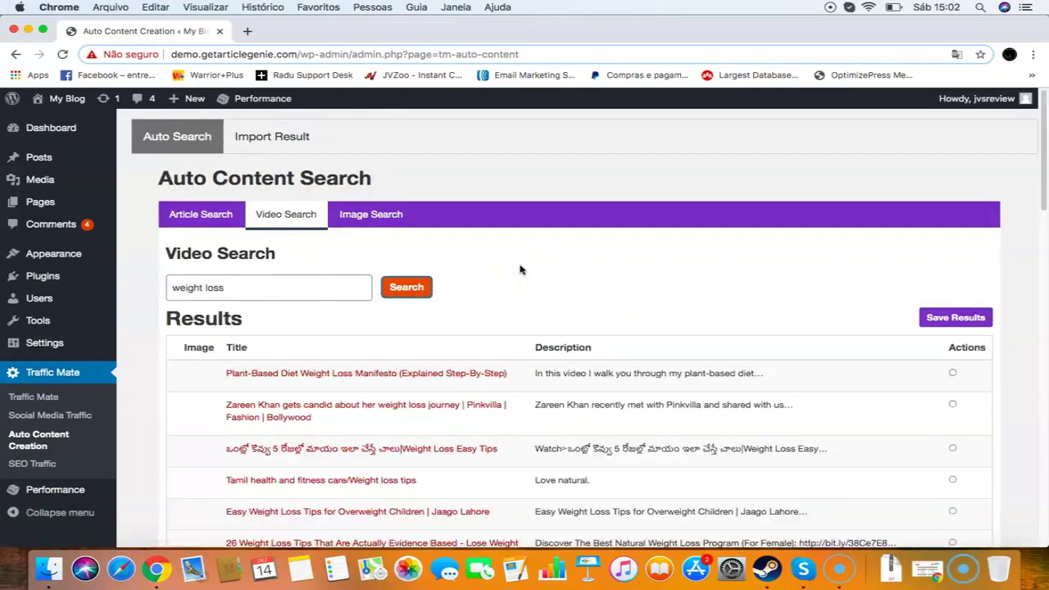
- Select the video "Plant-Based Diet Weight Loss Manifesto (Explained Step-By-Step)" and save it to the import results
{"action": "scroll", "coordinate": [519, 268], "scroll_direction": "down", "scroll_amount": 5}
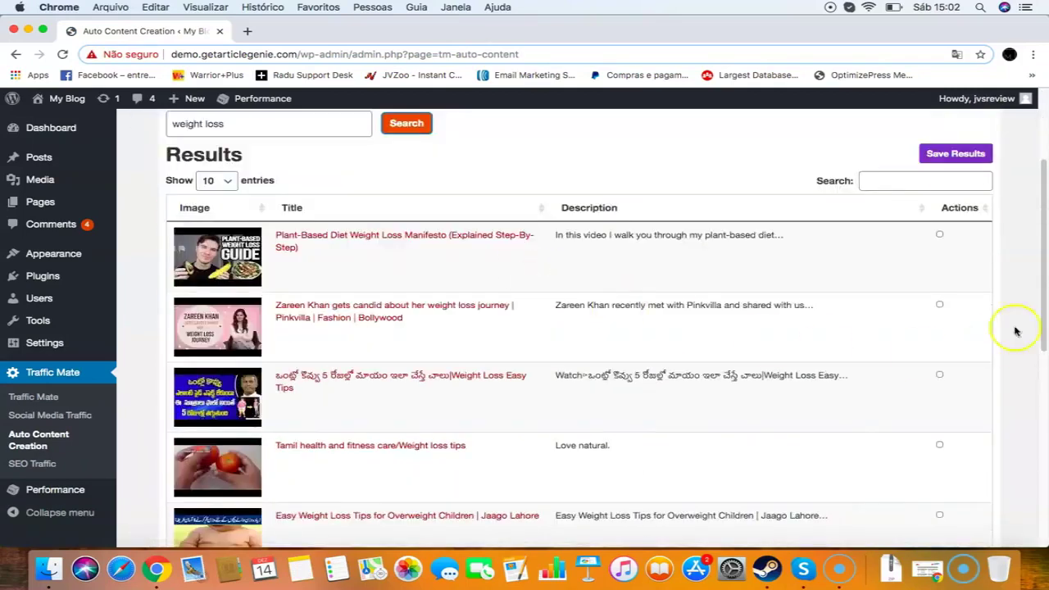
{"action": "left_click", "coordinate": [939, 234]}
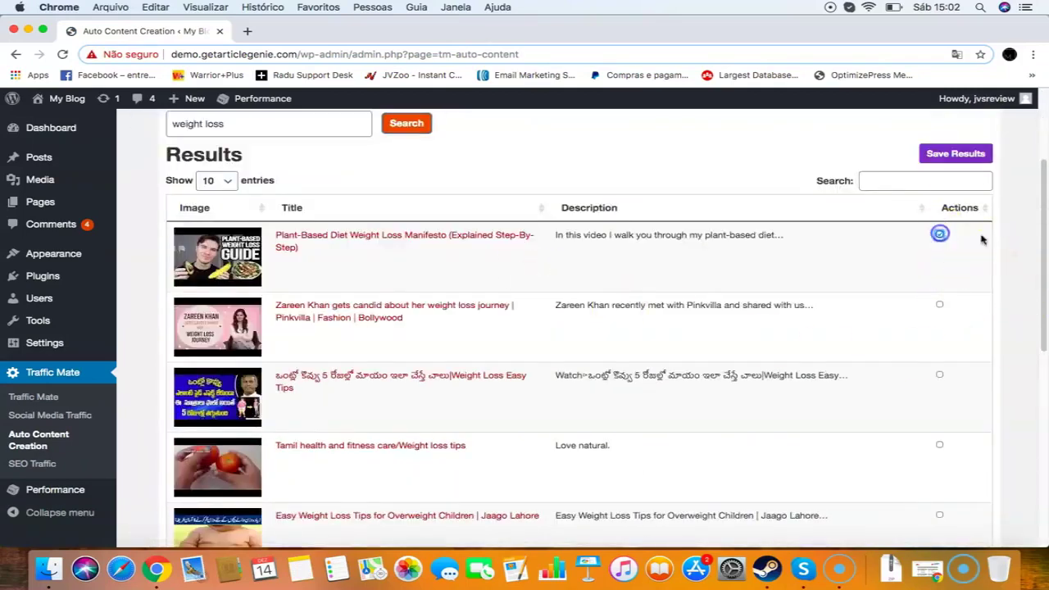
{"action": "scroll", "coordinate": [982, 246], "scroll_direction": "up", "scroll_amount": 5}
{"action": "left_click", "coordinate": [956, 285]}
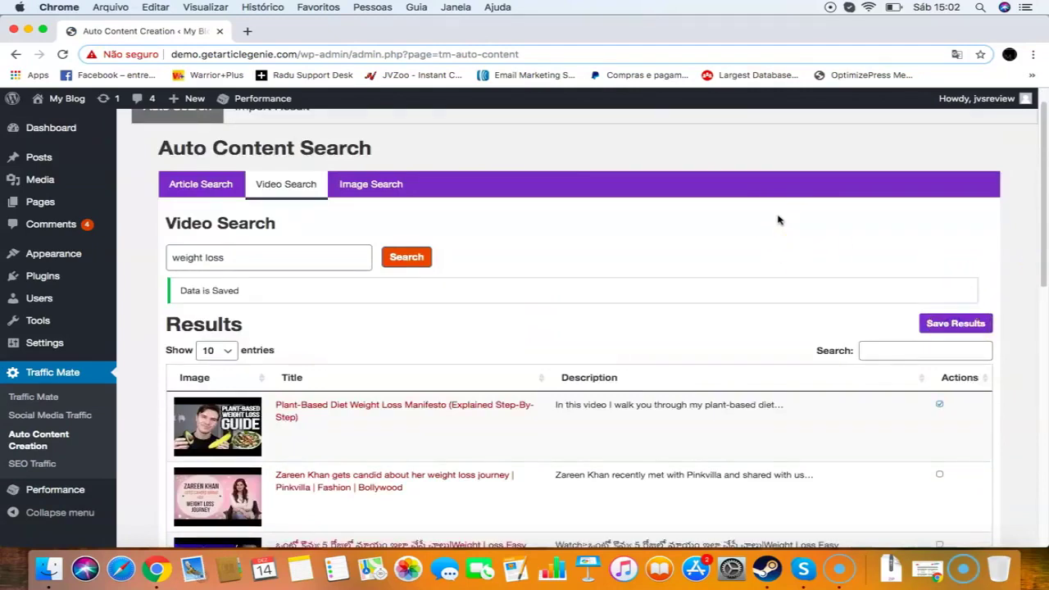
- Open the imported video results and add the Plant-Based Diet Weight Loss Manifesto video to a post
{"action": "scroll", "coordinate": [574, 197], "scroll_direction": "up", "scroll_amount": 1}
{"action": "left_click", "coordinate": [308, 139]}
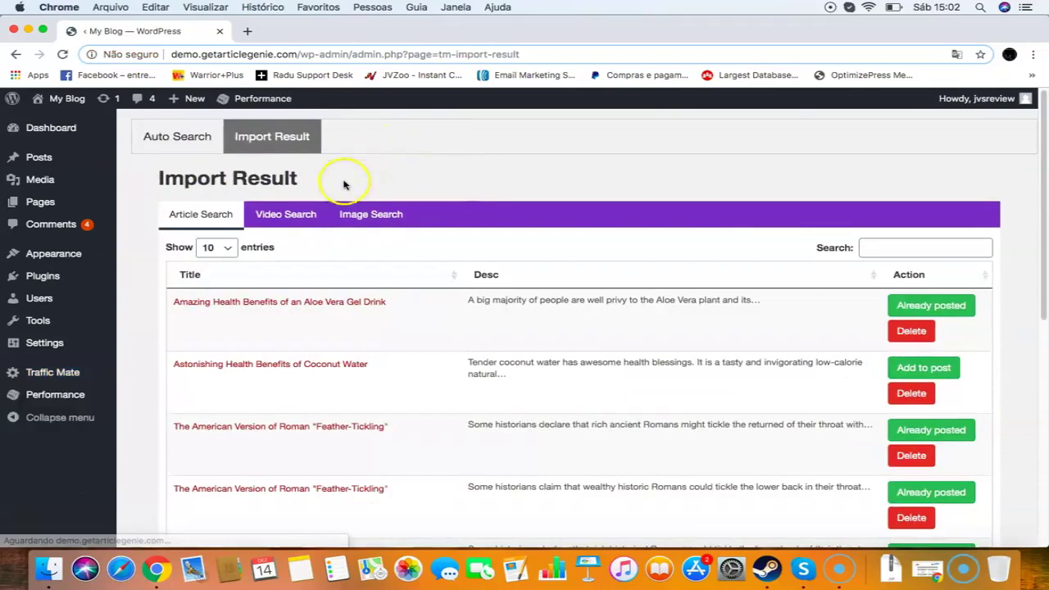
{"action": "left_click", "coordinate": [299, 214]}
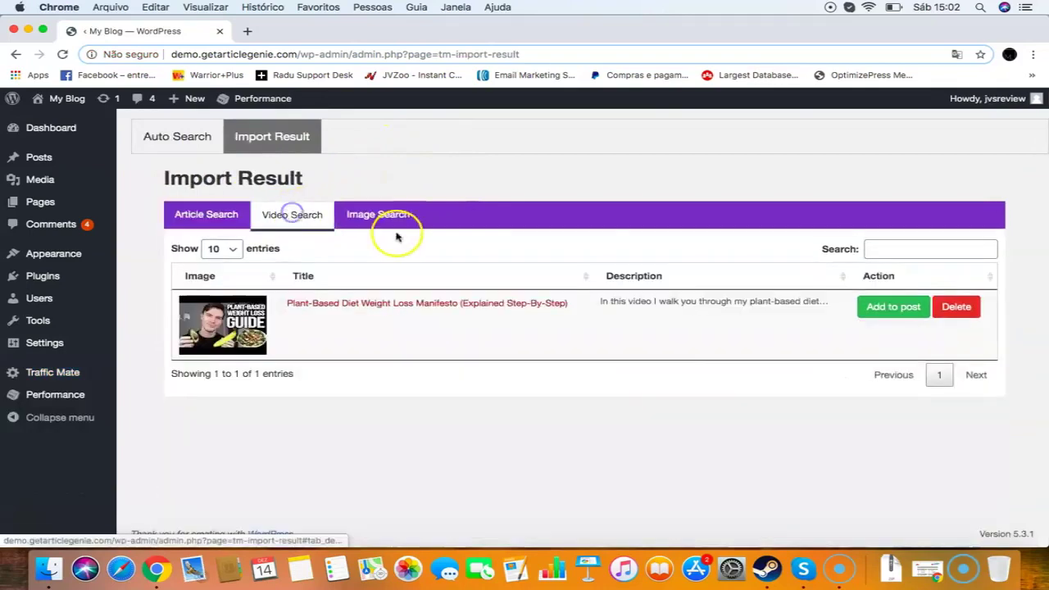
{"action": "left_click", "coordinate": [894, 311]}
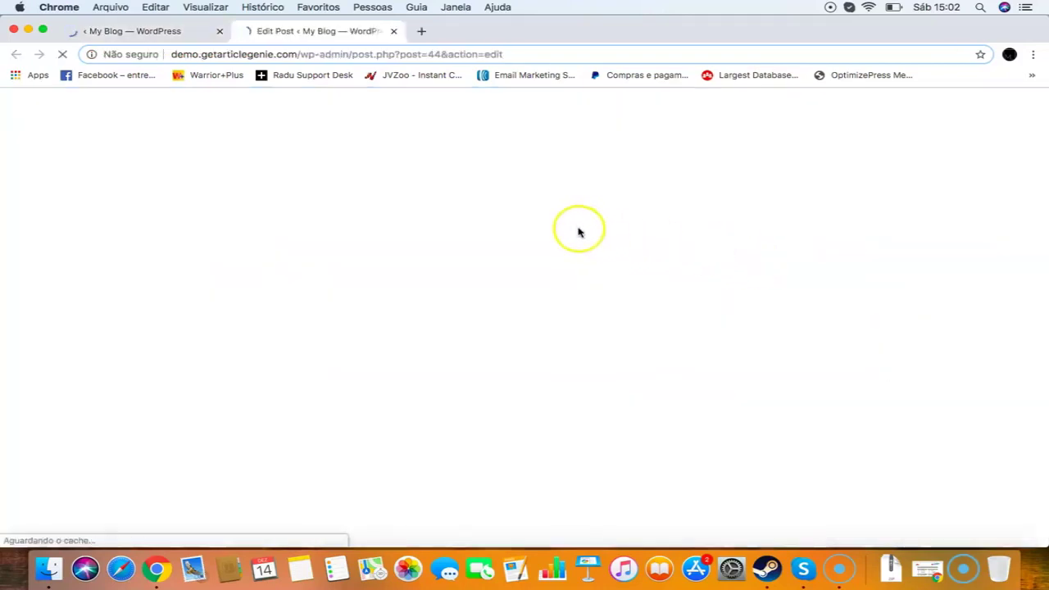
- Review the embedded video and description in the new plant-based diet post, and close its editor
{"action": "scroll", "coordinate": [577, 231], "scroll_direction": "down", "scroll_amount": 5}
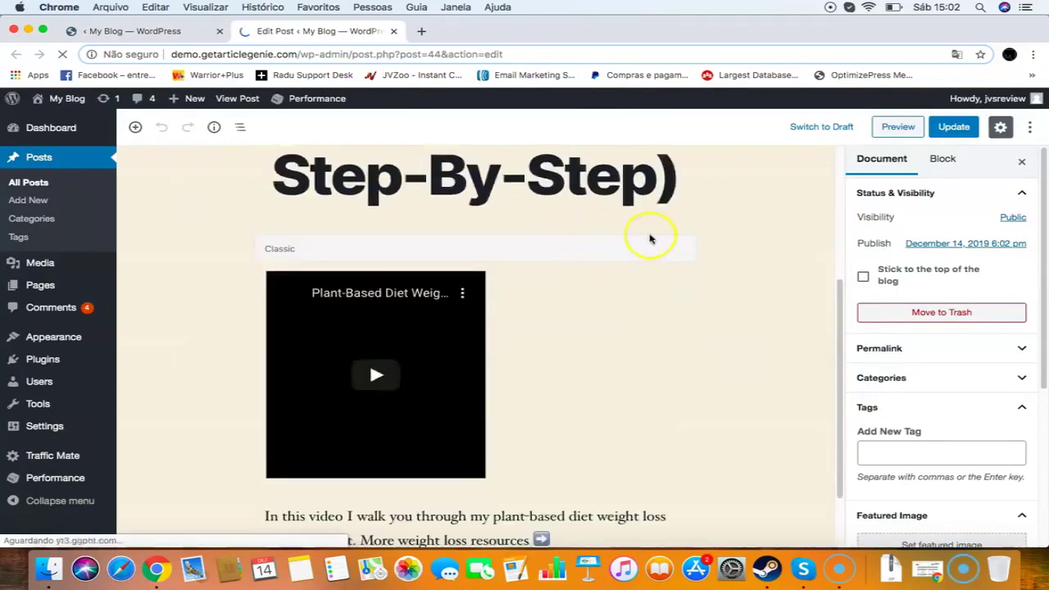
{"action": "scroll", "coordinate": [651, 240], "scroll_direction": "down", "scroll_amount": 2}
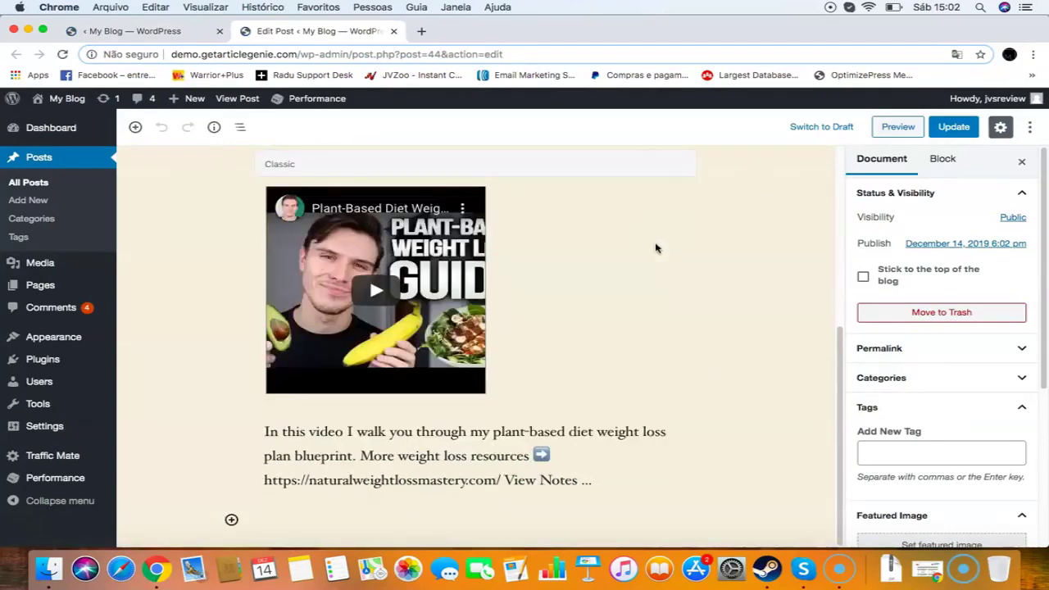
{"action": "scroll", "coordinate": [655, 247], "scroll_direction": "up", "scroll_amount": 5}
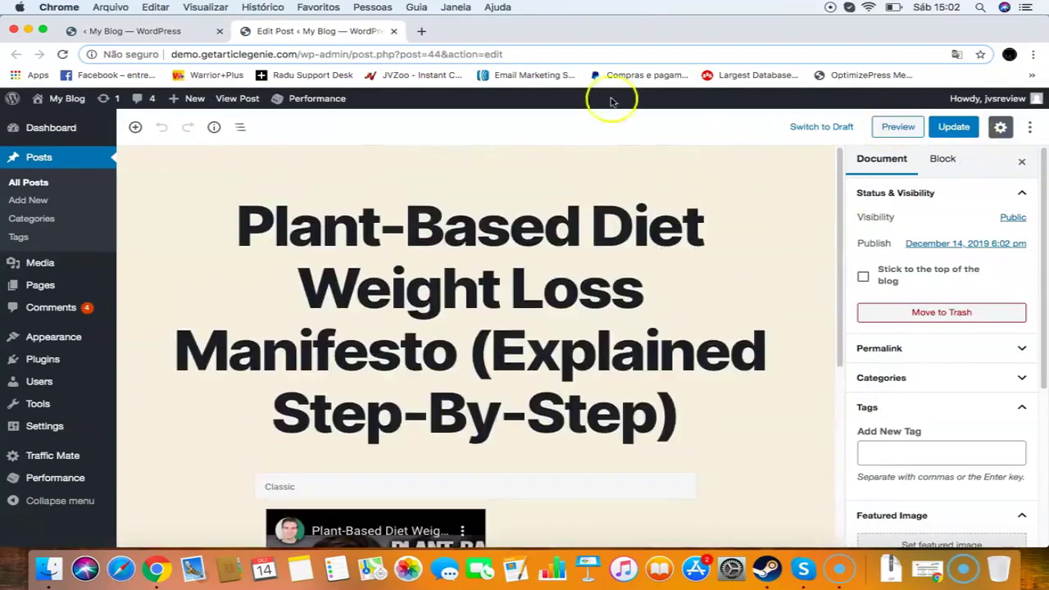
{"action": "left_click", "coordinate": [131, 31]}
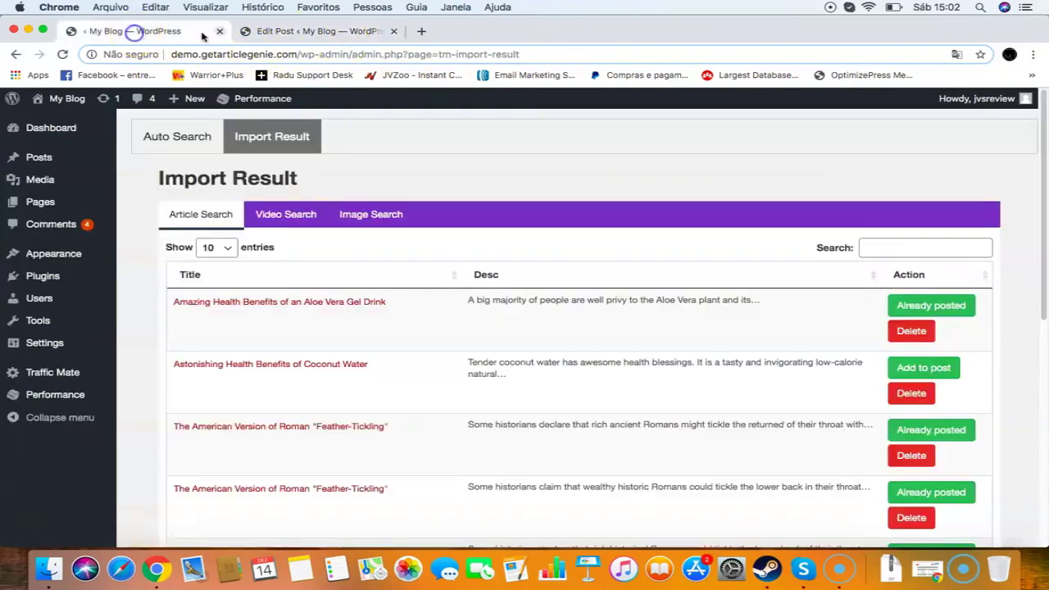
{"action": "left_click", "coordinate": [392, 31]}
- Look at the imported images, and at the image and article search forms of Auto Content Search
{"action": "left_click", "coordinate": [373, 215]}
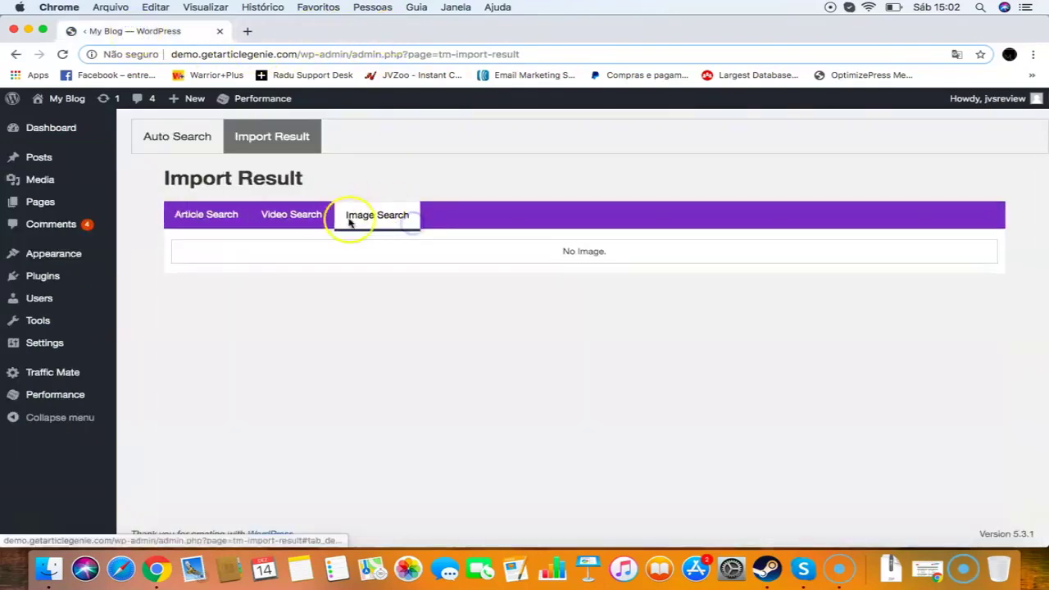
{"action": "left_click", "coordinate": [156, 136]}
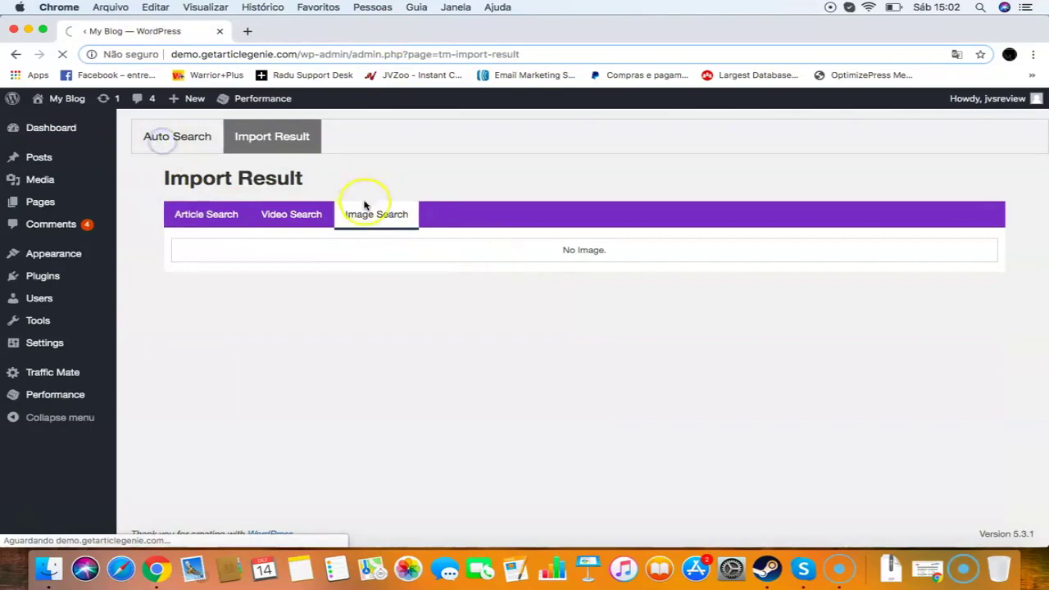
{"action": "left_click", "coordinate": [399, 215]}
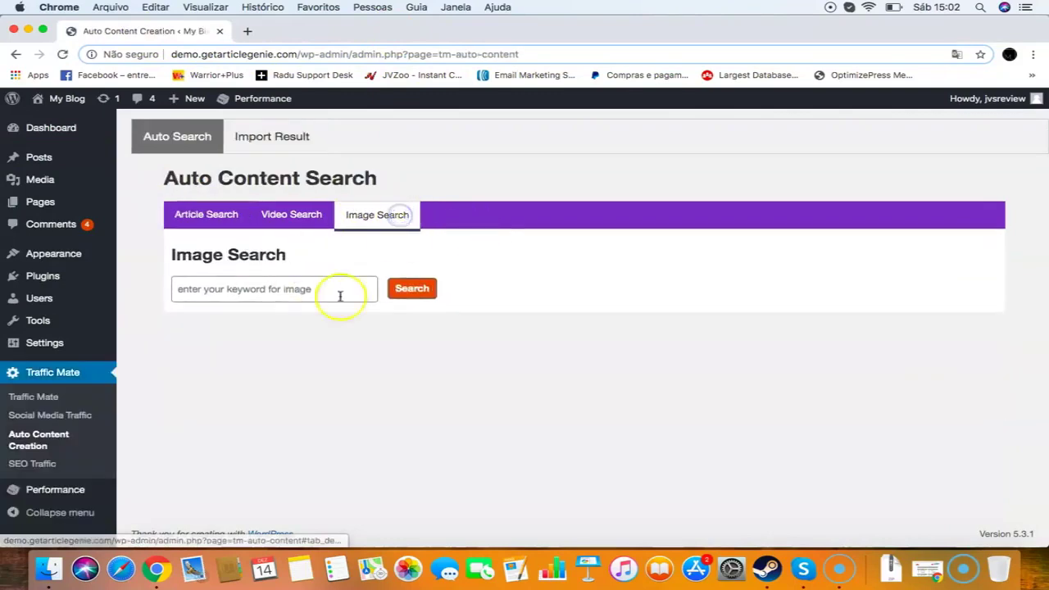
{"action": "left_click", "coordinate": [207, 215]}
{"action": "left_click", "coordinate": [279, 216]}
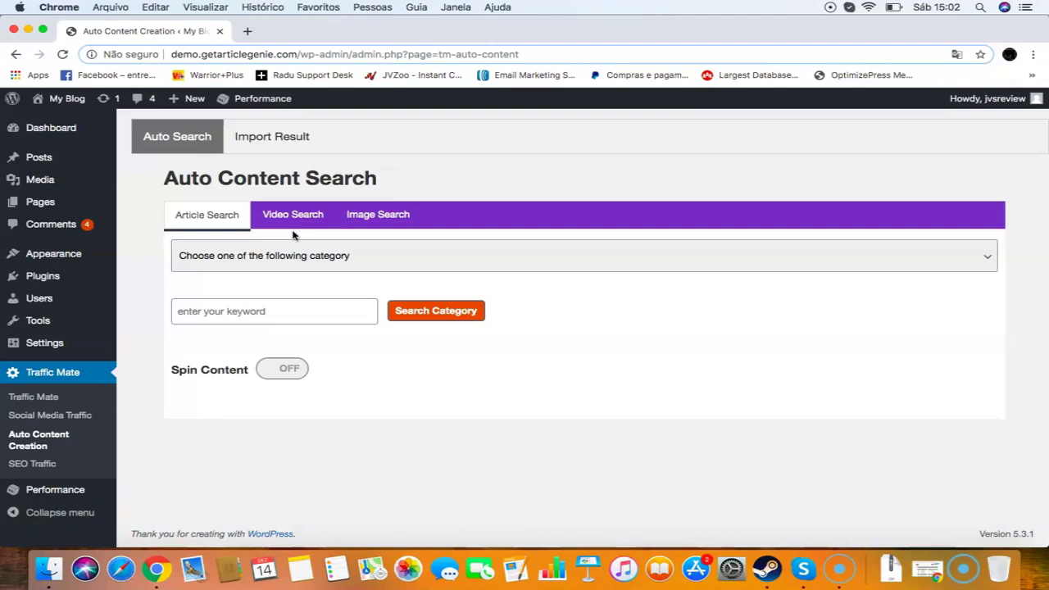
- Open the SEO Traffic backlink creation form and look over its URL and keyword fields
{"action": "left_click", "coordinate": [24, 462]}
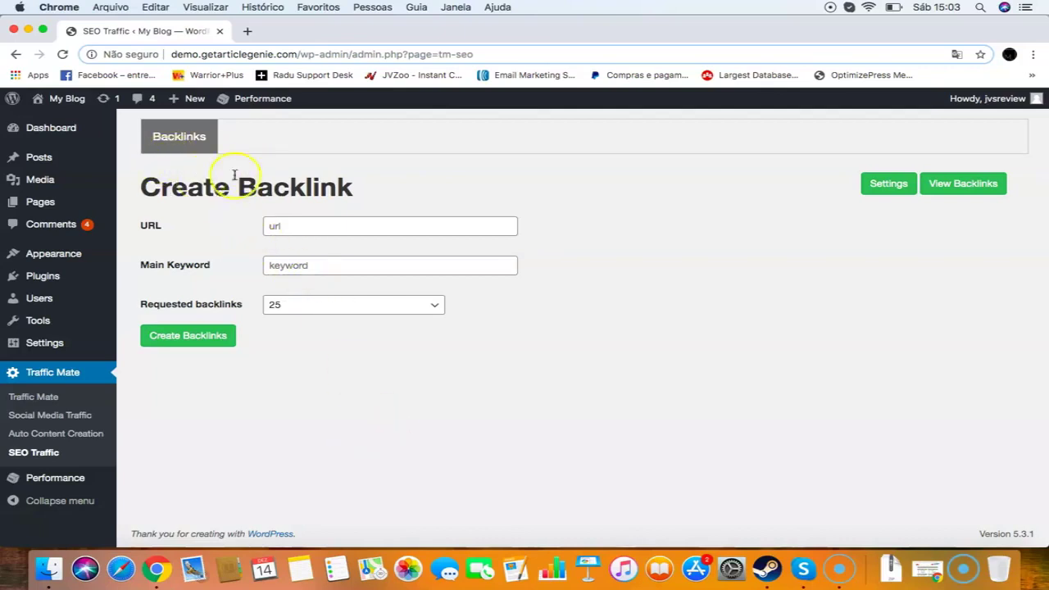
{"action": "left_click", "coordinate": [335, 226]}
{"action": "left_click", "coordinate": [330, 206]}
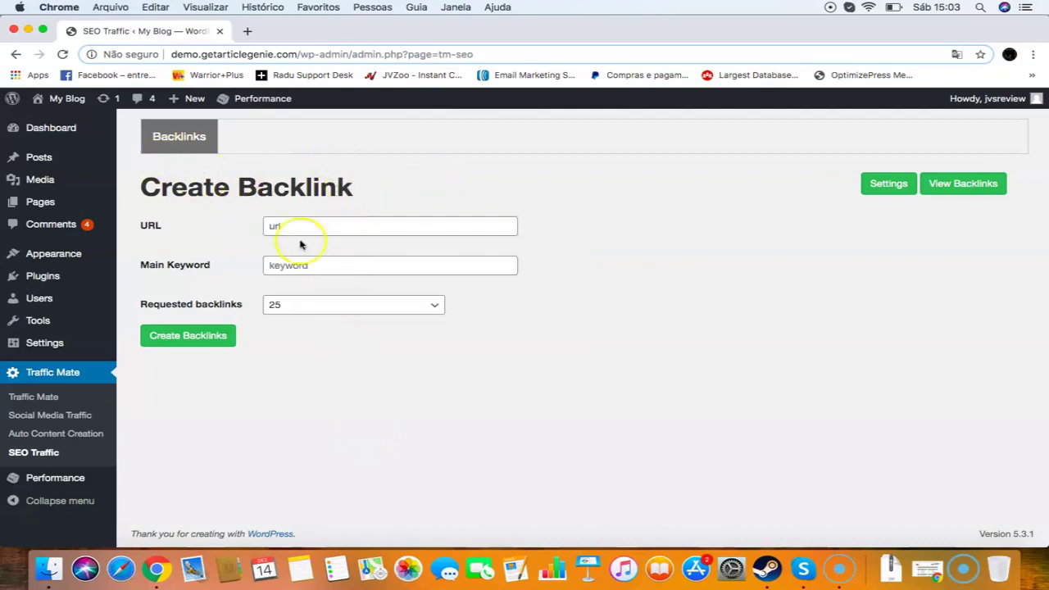
{"action": "left_click", "coordinate": [362, 219]}
{"action": "left_click", "coordinate": [355, 277]}
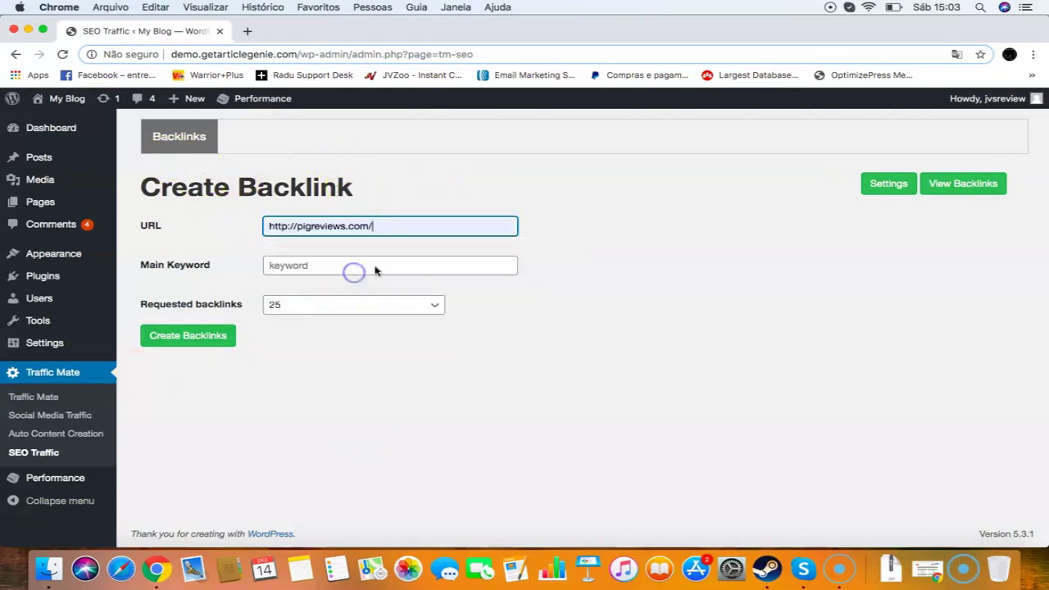
{"action": "left_click", "coordinate": [374, 265]}
{"action": "left_click", "coordinate": [373, 280]}
{"action": "left_click", "coordinate": [339, 304]}
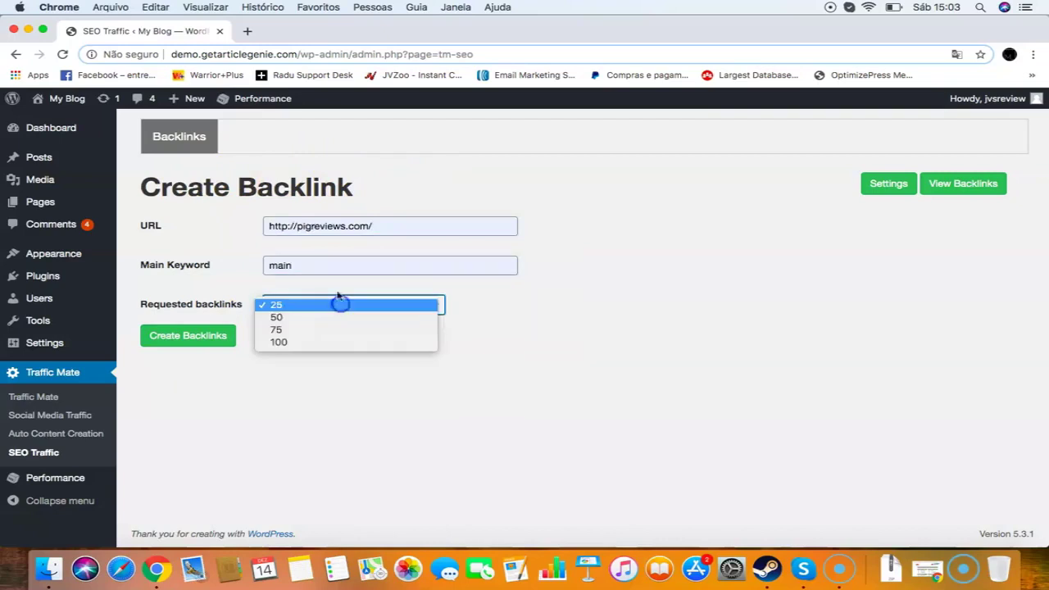
{"action": "left_click", "coordinate": [550, 318]}
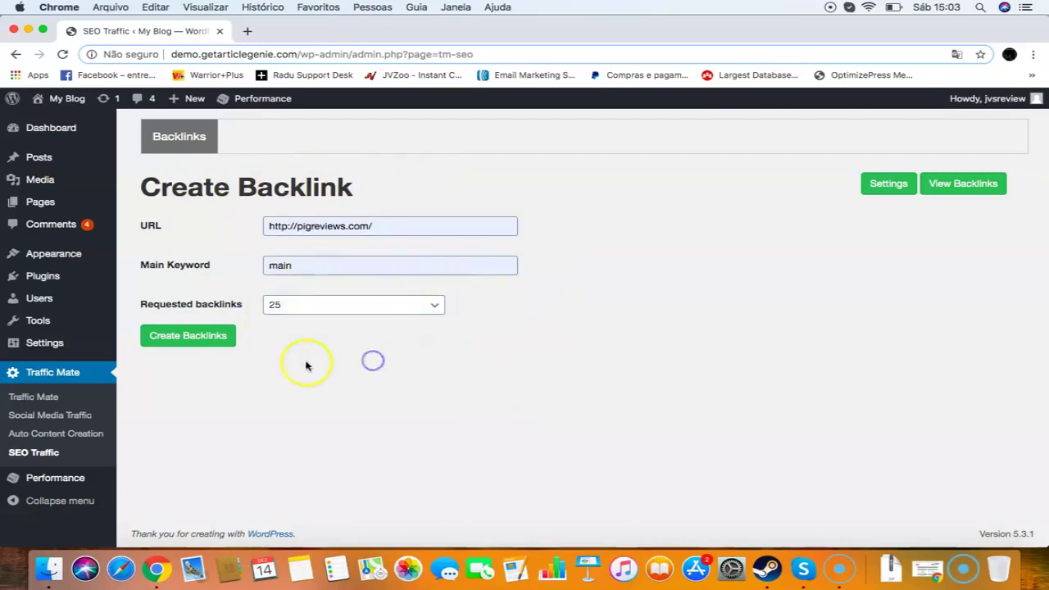
{"action": "left_click", "coordinate": [188, 335]}
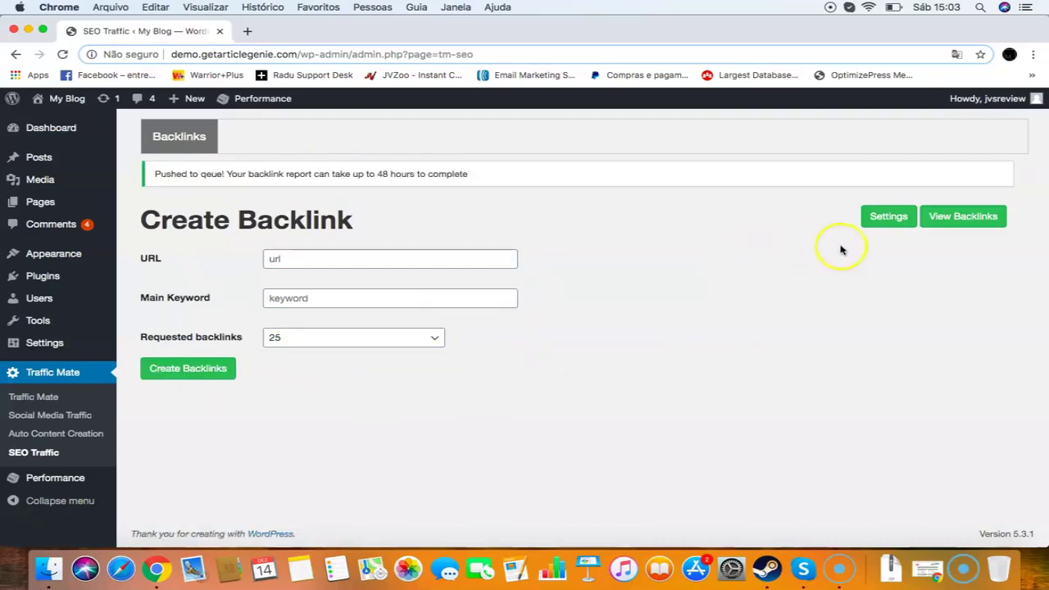
- Look at the PDF report logo setting, and open the list of existing backlinks from the Create Backlink page
{"action": "left_click", "coordinate": [878, 217]}
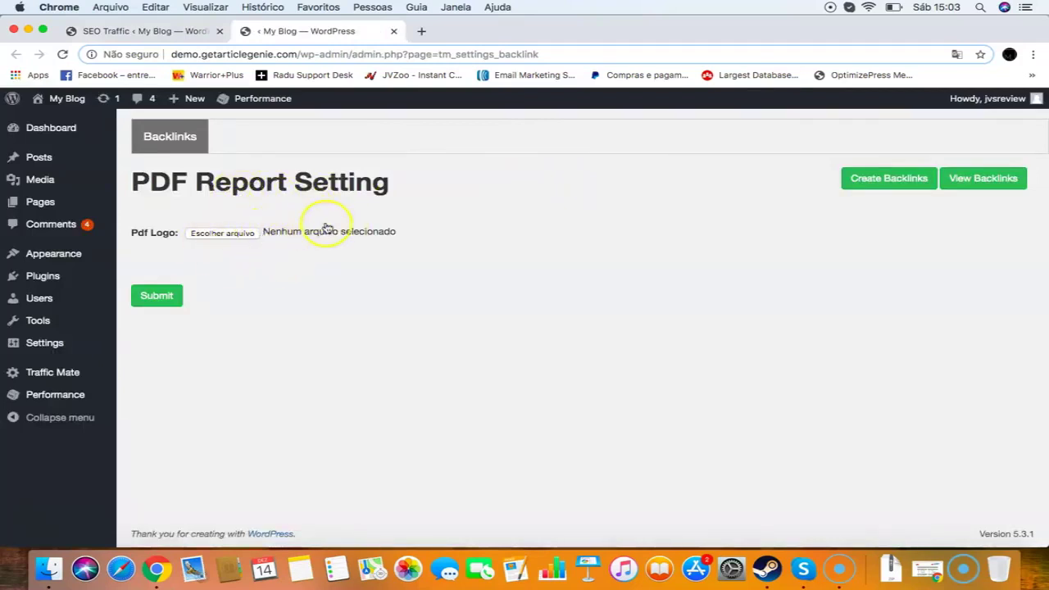
{"action": "left_click", "coordinate": [173, 35]}
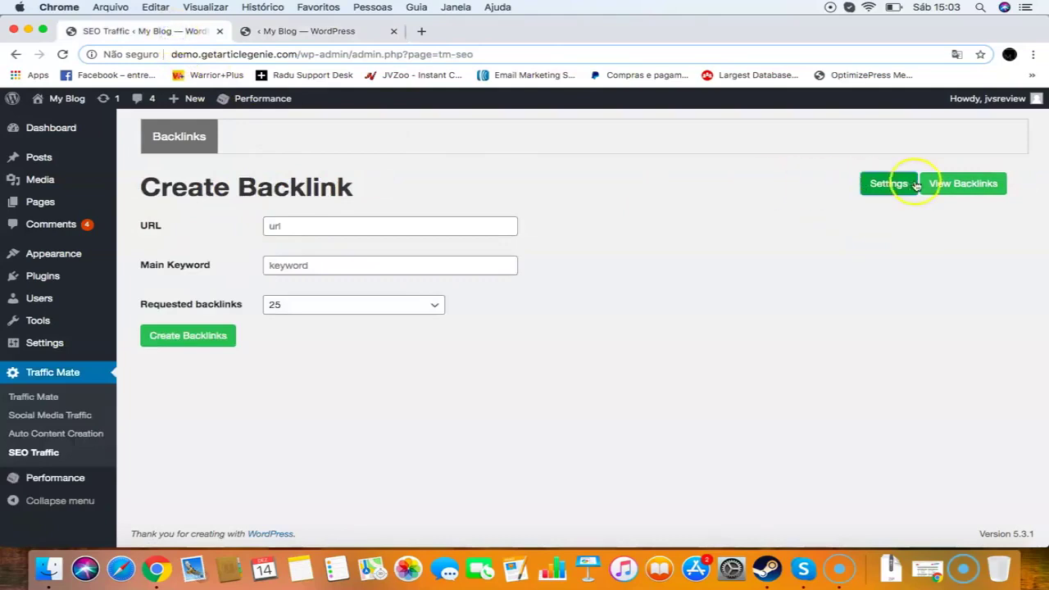
{"action": "left_click", "coordinate": [963, 185]}
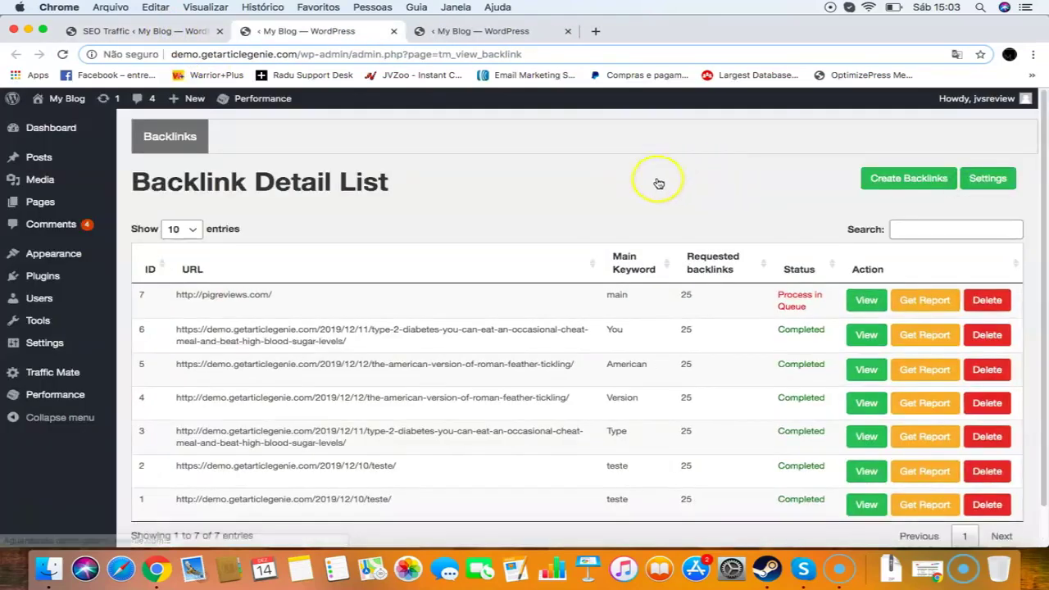
- Read through the PDF report 6.pdf of a completed backlink request, and return to the Backlink Detail List
{"action": "scroll", "coordinate": [737, 319], "scroll_direction": "down", "scroll_amount": 2}
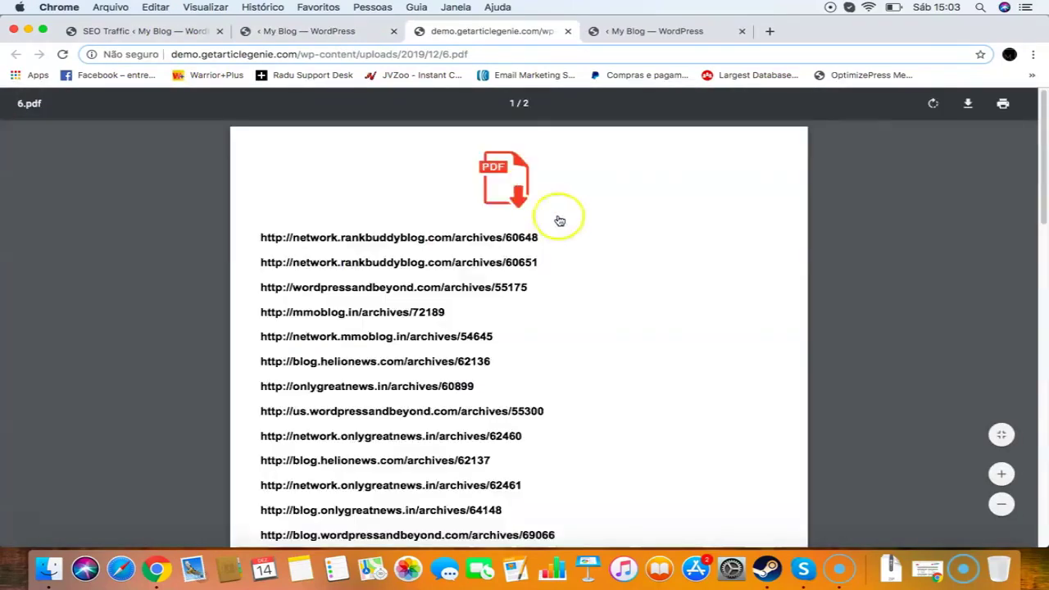
{"action": "scroll", "coordinate": [541, 190], "scroll_direction": "down", "scroll_amount": 10}
{"action": "scroll", "coordinate": [542, 192], "scroll_direction": "up", "scroll_amount": 10}
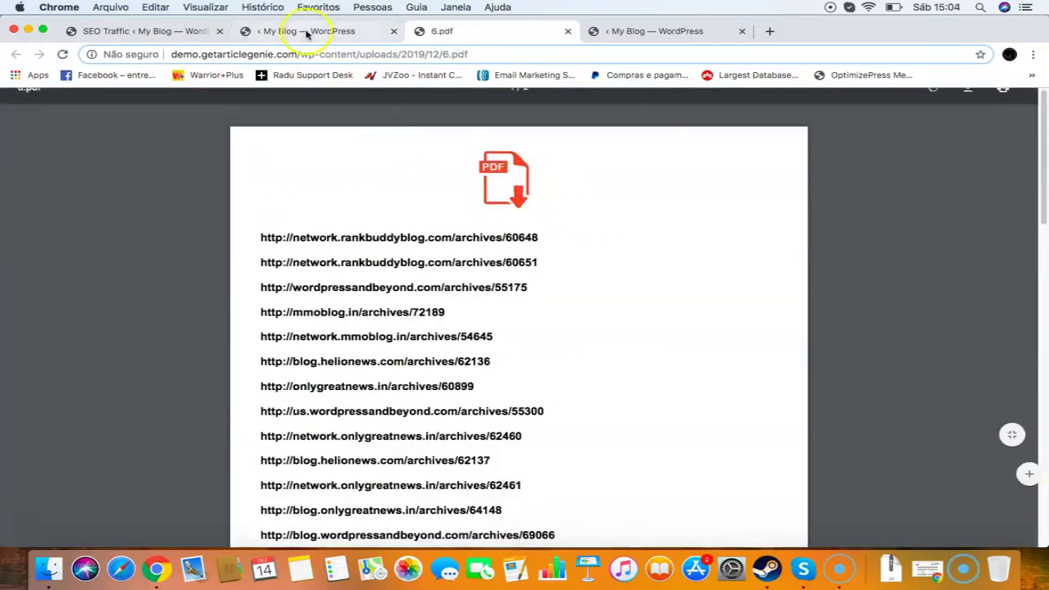
{"action": "left_click", "coordinate": [305, 31]}
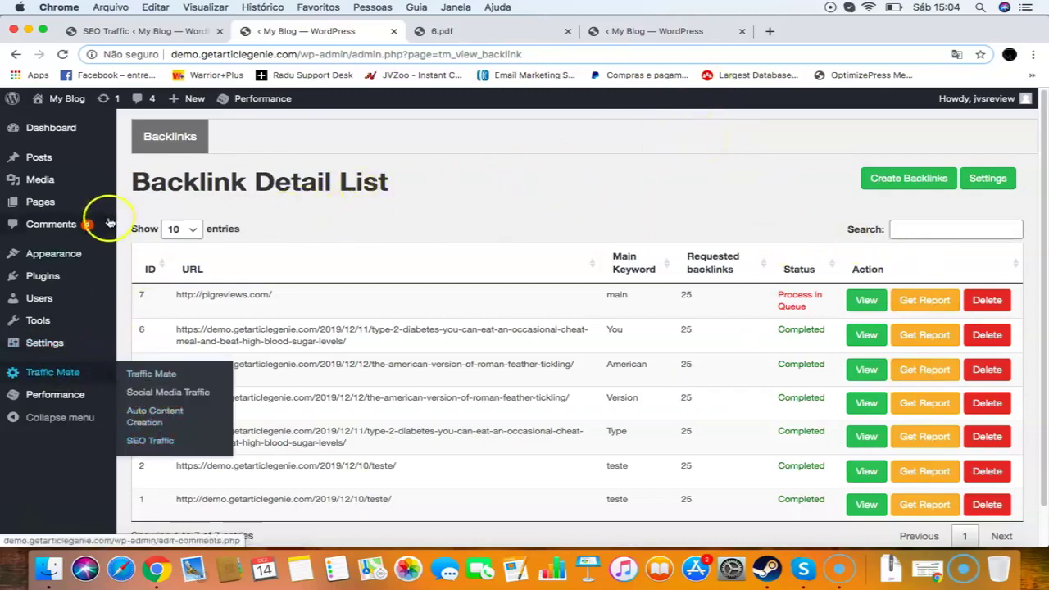
- Create a new post titled "Weight Loss" with the body paragraph "Weight loss"
{"action": "mouse_move", "coordinate": [73, 153]}
{"action": "left_click", "coordinate": [157, 175]}
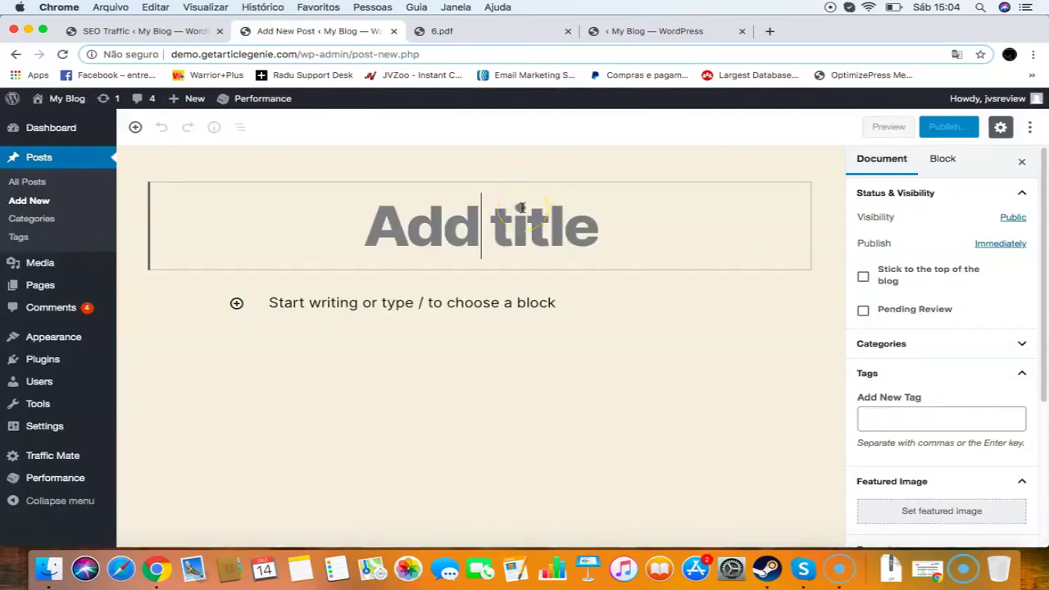
{"action": "type", "text": "Weight Loss"}
{"action": "key", "text": "Return"}
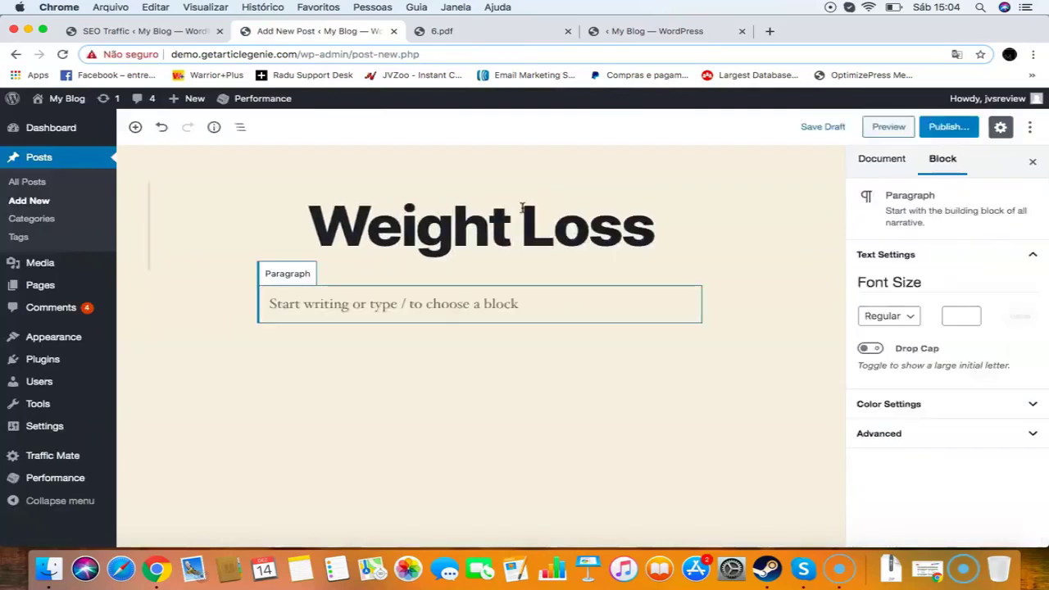
{"action": "left_click", "coordinate": [426, 305]}
{"action": "type", "text": "Weig"}
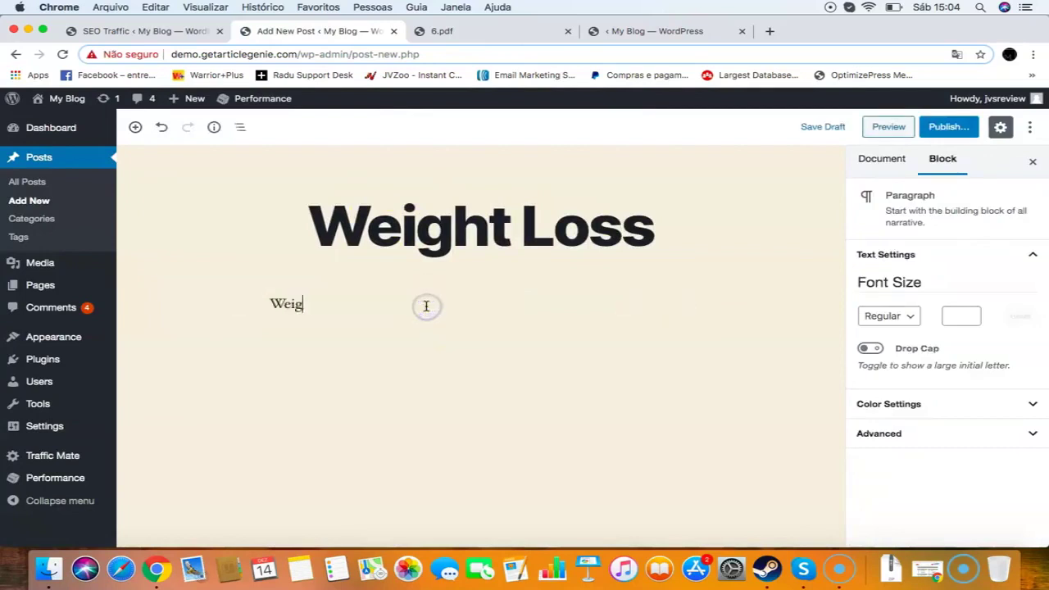
{"action": "type", "text": "ht loss"}
- Search for "weight loss" in the post's Keyword Ideas & Tag Generator
{"action": "left_click", "coordinate": [880, 158]}
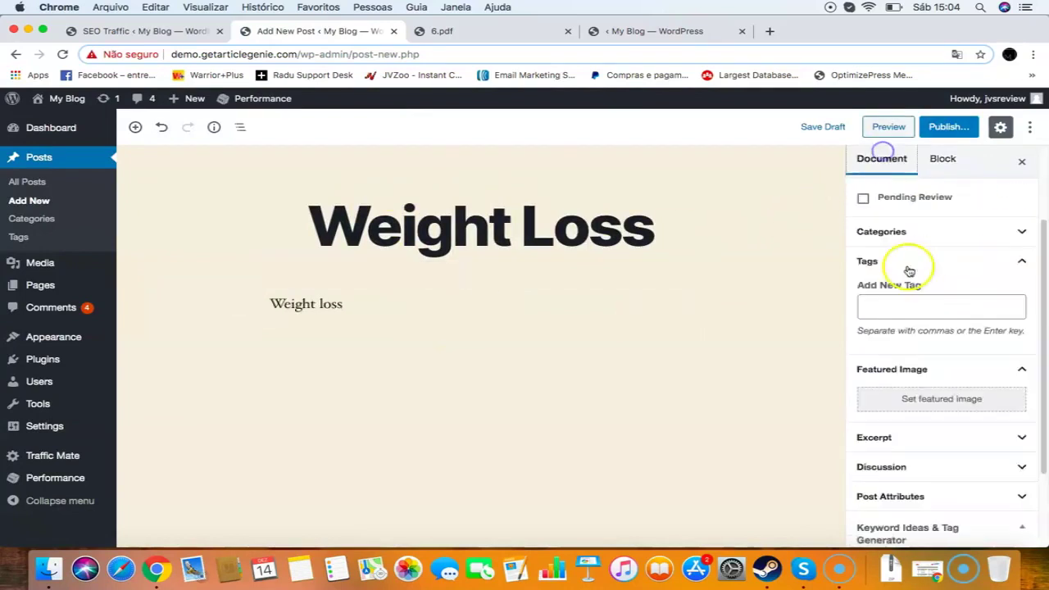
{"action": "scroll", "coordinate": [942, 295], "scroll_direction": "down", "scroll_amount": 2}
{"action": "scroll", "coordinate": [942, 263], "scroll_direction": "down", "scroll_amount": 1}
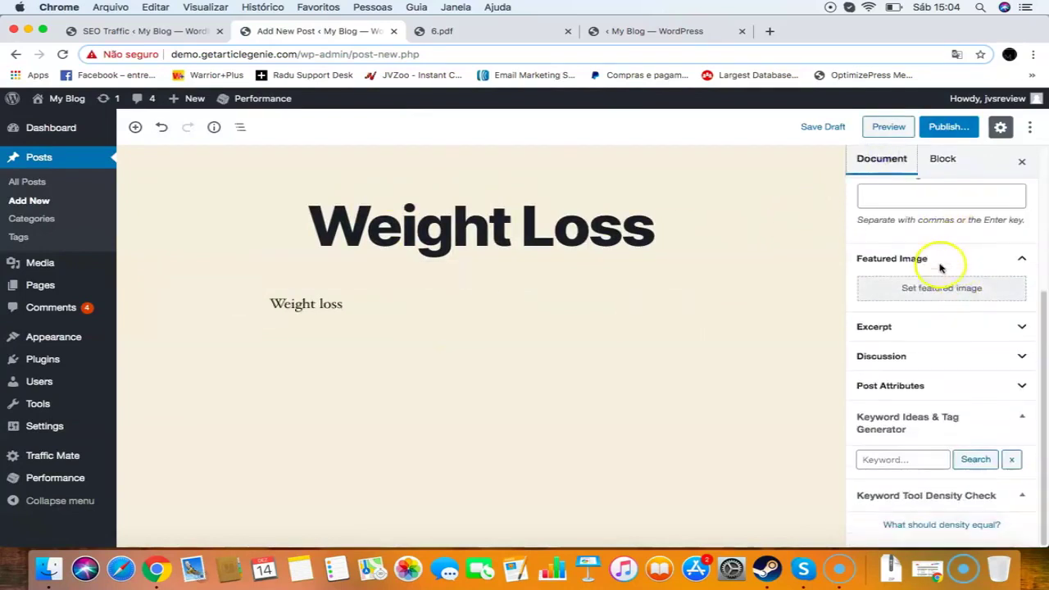
{"action": "left_click", "coordinate": [939, 459]}
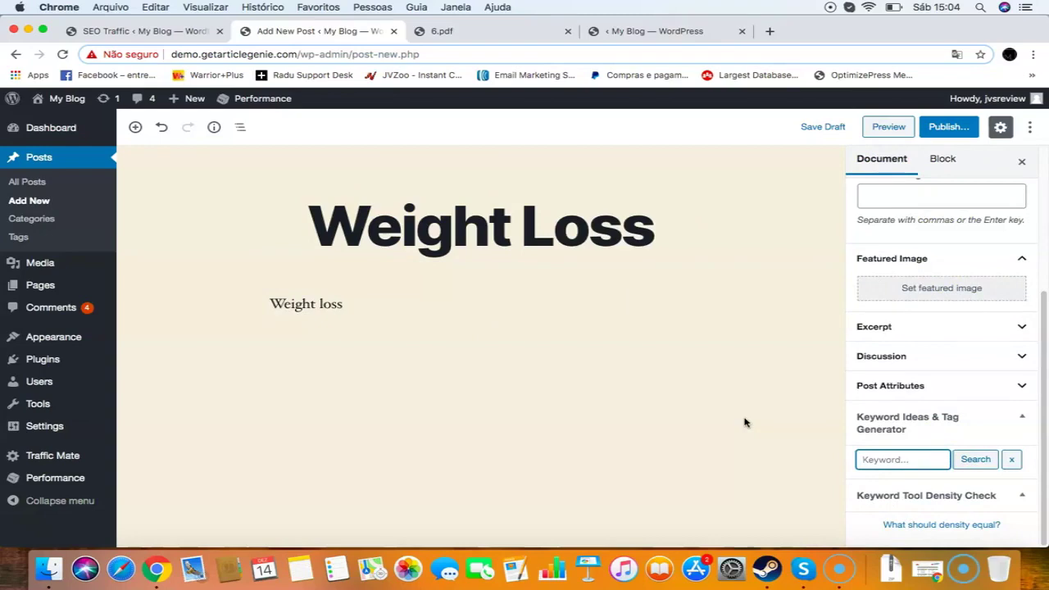
{"action": "scroll", "coordinate": [913, 344], "scroll_direction": "up", "scroll_amount": 4}
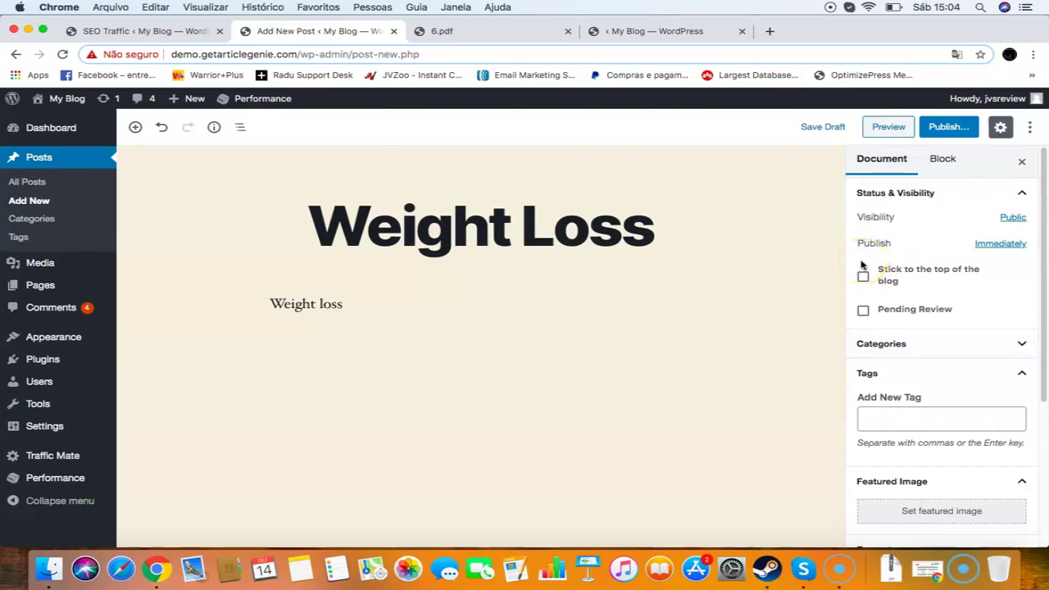
{"action": "scroll", "coordinate": [936, 374], "scroll_direction": "down", "scroll_amount": 3}
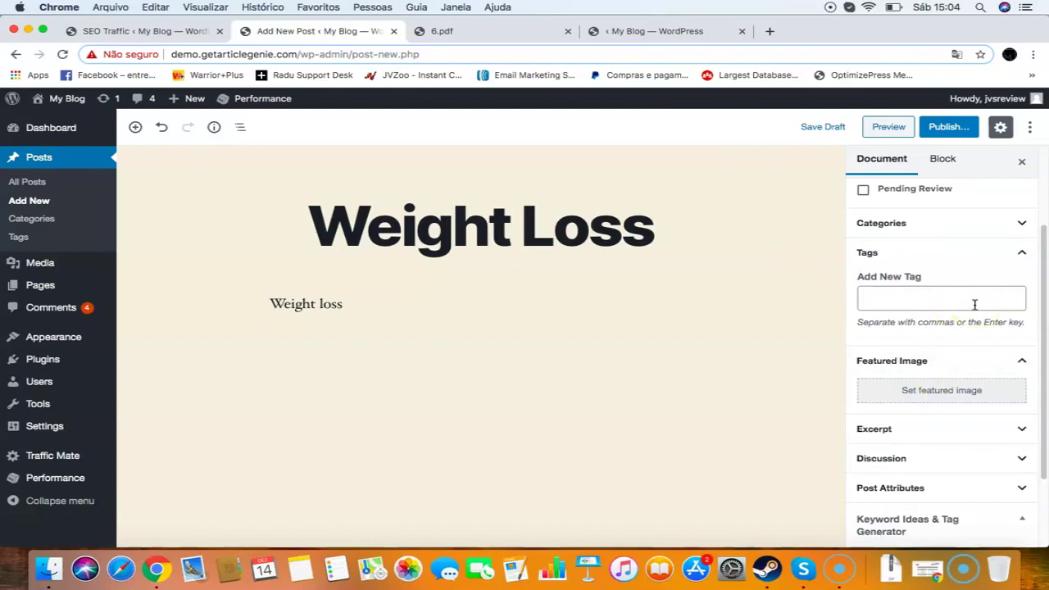
{"action": "scroll", "coordinate": [970, 304], "scroll_direction": "down", "scroll_amount": 2}
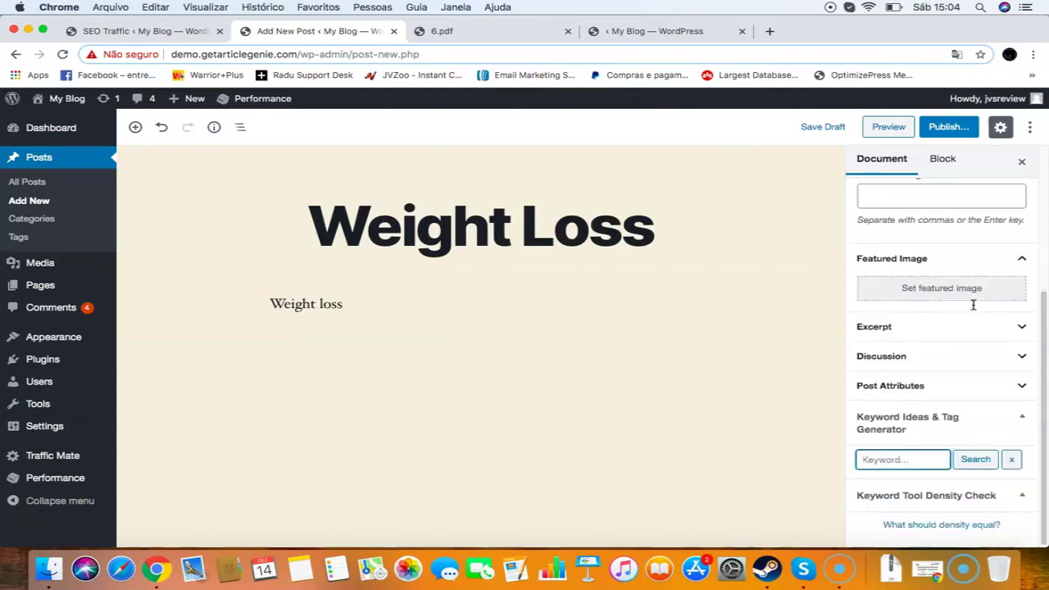
{"action": "type", "text": "weight loss"}
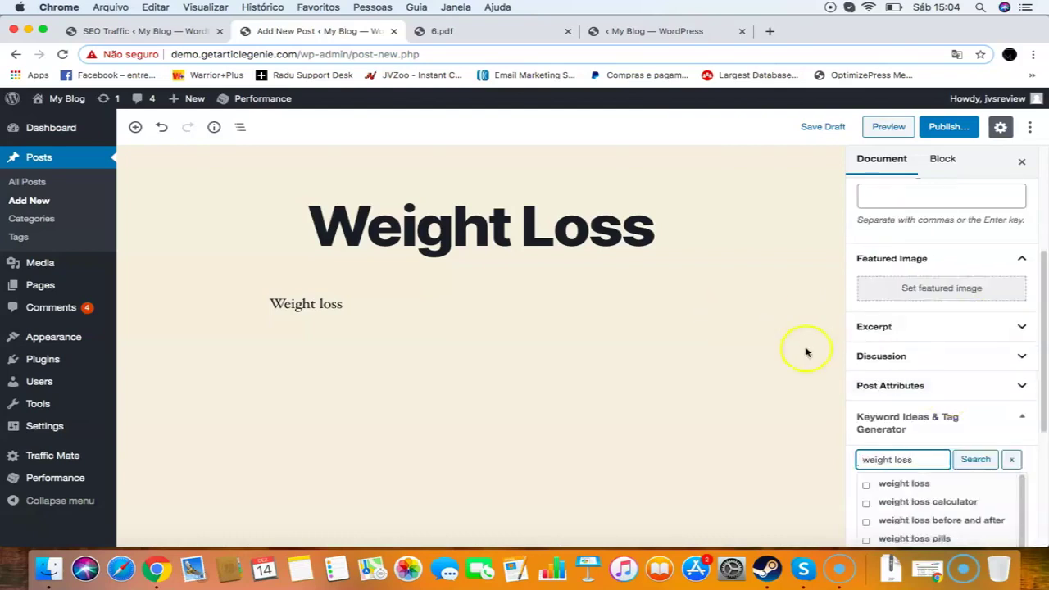
- Look through the weight loss keyword suggestions and the tag options below them
{"action": "scroll", "coordinate": [983, 393], "scroll_direction": "down", "scroll_amount": 4}
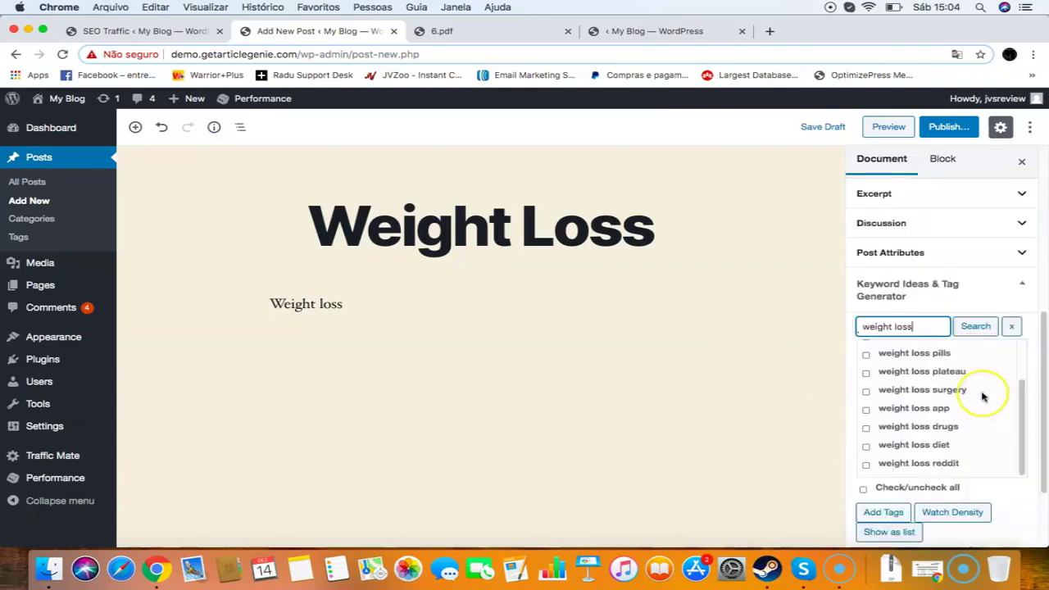
{"action": "scroll", "coordinate": [984, 394], "scroll_direction": "up", "scroll_amount": 2}
{"action": "scroll", "coordinate": [983, 397], "scroll_direction": "down", "scroll_amount": 2}
{"action": "scroll", "coordinate": [983, 396], "scroll_direction": "up", "scroll_amount": 2}
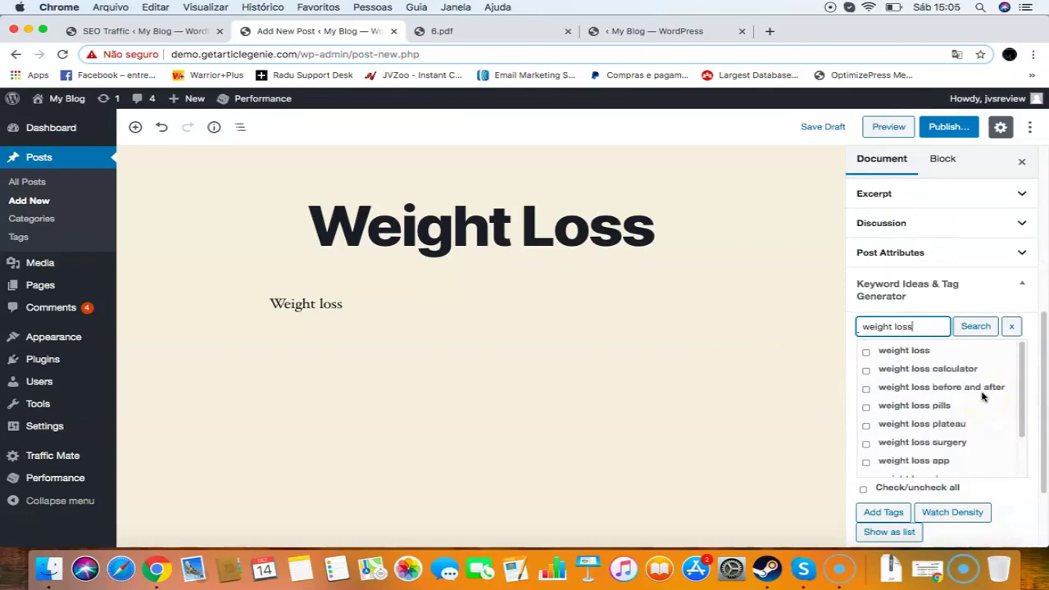
{"action": "scroll", "coordinate": [983, 396], "scroll_direction": "down", "scroll_amount": 2}
{"action": "scroll", "coordinate": [982, 396], "scroll_direction": "up", "scroll_amount": 2}
{"action": "scroll", "coordinate": [983, 396], "scroll_direction": "down", "scroll_amount": 2}
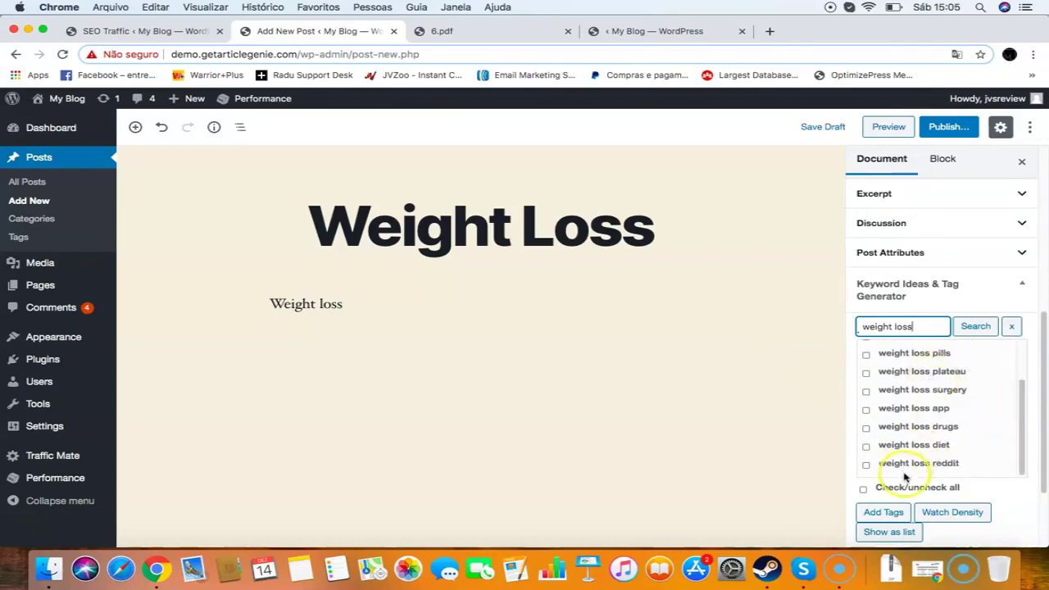
- Save the Weight Loss post as a draft, and add all suggested keywords to it as tags
{"action": "left_click", "coordinate": [820, 127]}
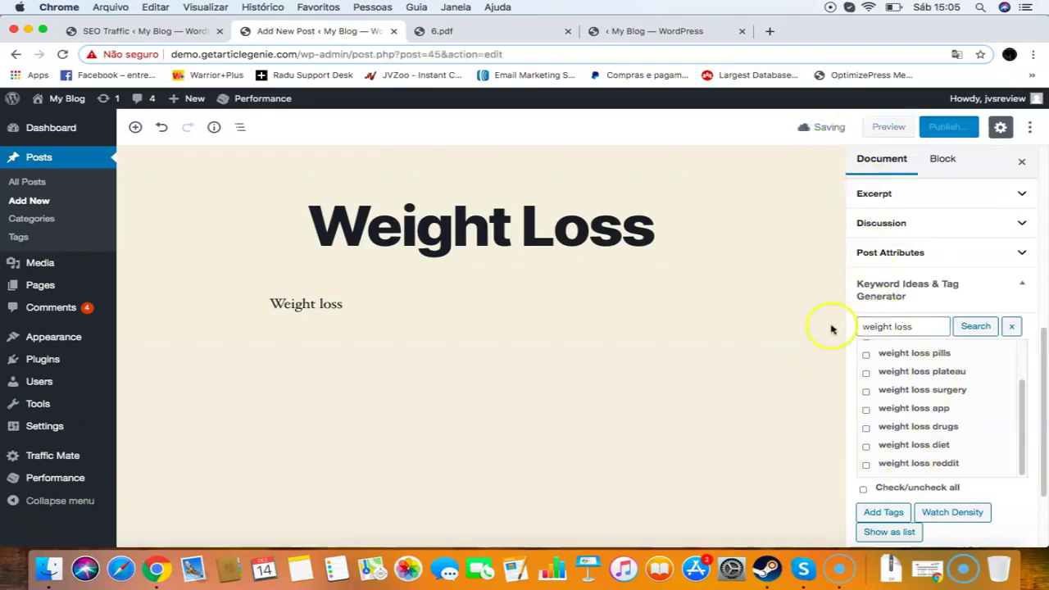
{"action": "scroll", "coordinate": [904, 379], "scroll_direction": "down", "scroll_amount": 3}
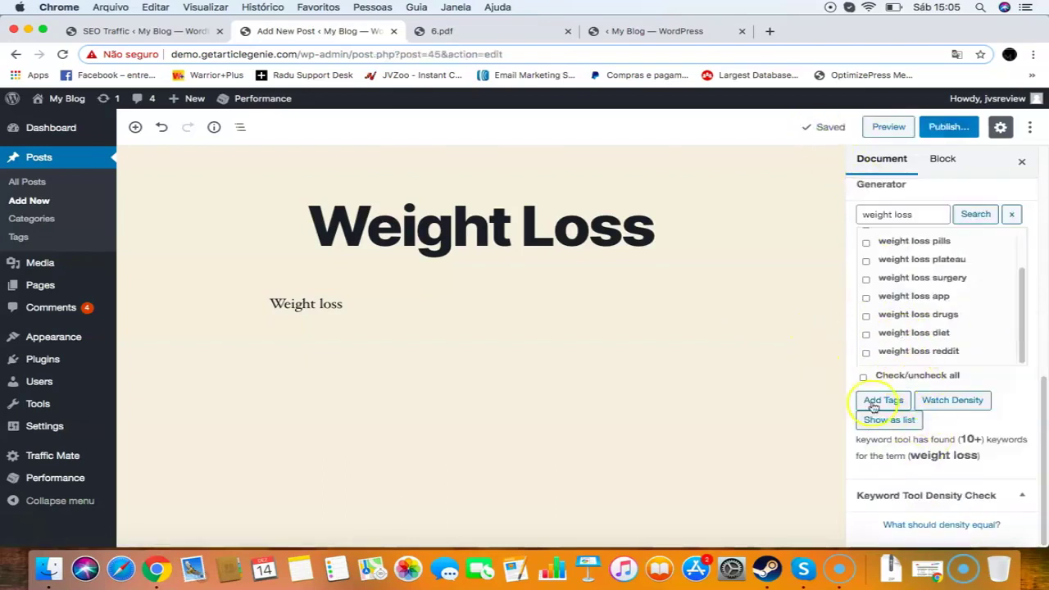
{"action": "left_click", "coordinate": [863, 377]}
{"action": "left_click", "coordinate": [885, 400]}
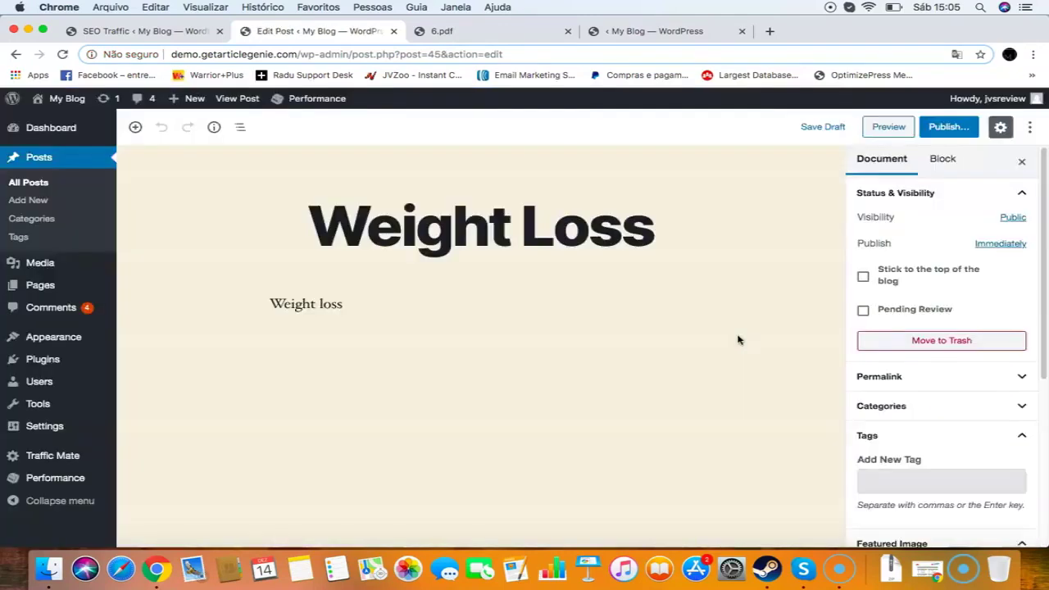
- Check the keyword tags on the Weight Loss post, and leave the editor for the Traffic Mate plugin pages
{"action": "scroll", "coordinate": [950, 385], "scroll_direction": "down", "scroll_amount": 5}
{"action": "scroll", "coordinate": [950, 271], "scroll_direction": "down", "scroll_amount": 3}
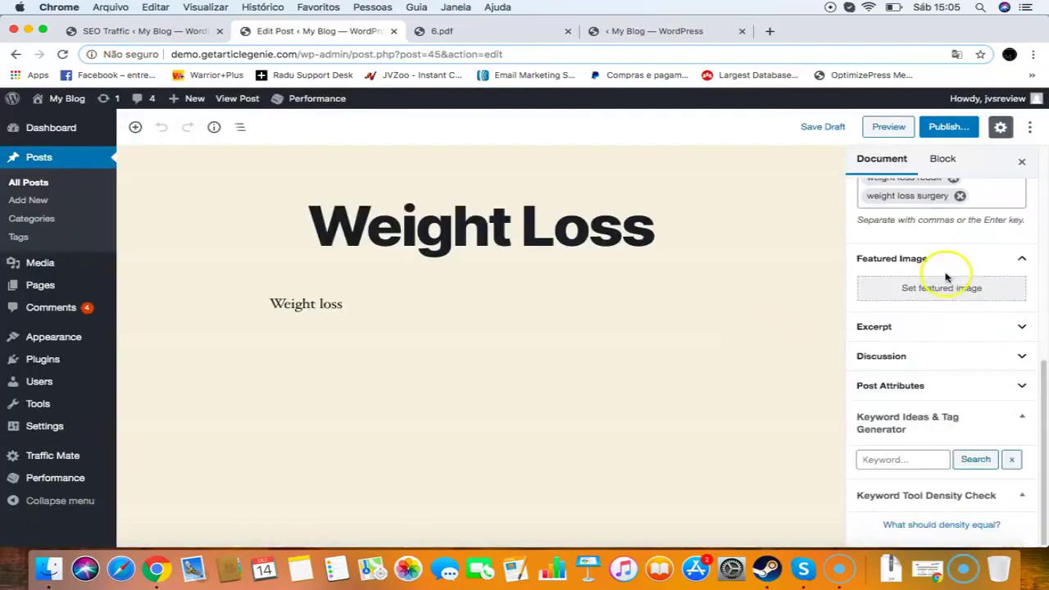
{"action": "scroll", "coordinate": [942, 278], "scroll_direction": "up", "scroll_amount": 10}
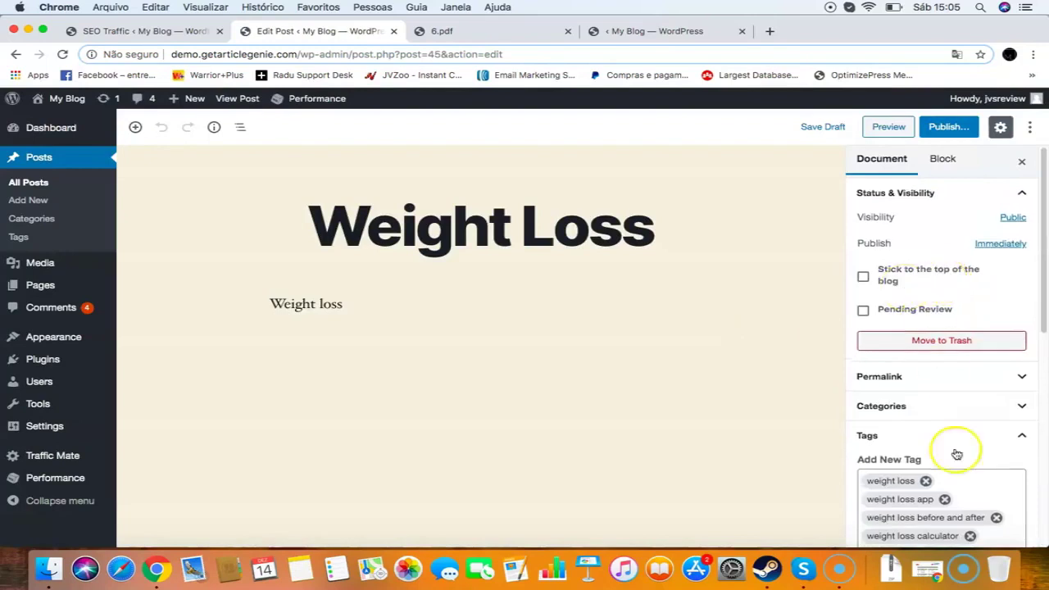
{"action": "scroll", "coordinate": [943, 428], "scroll_direction": "down", "scroll_amount": 5}
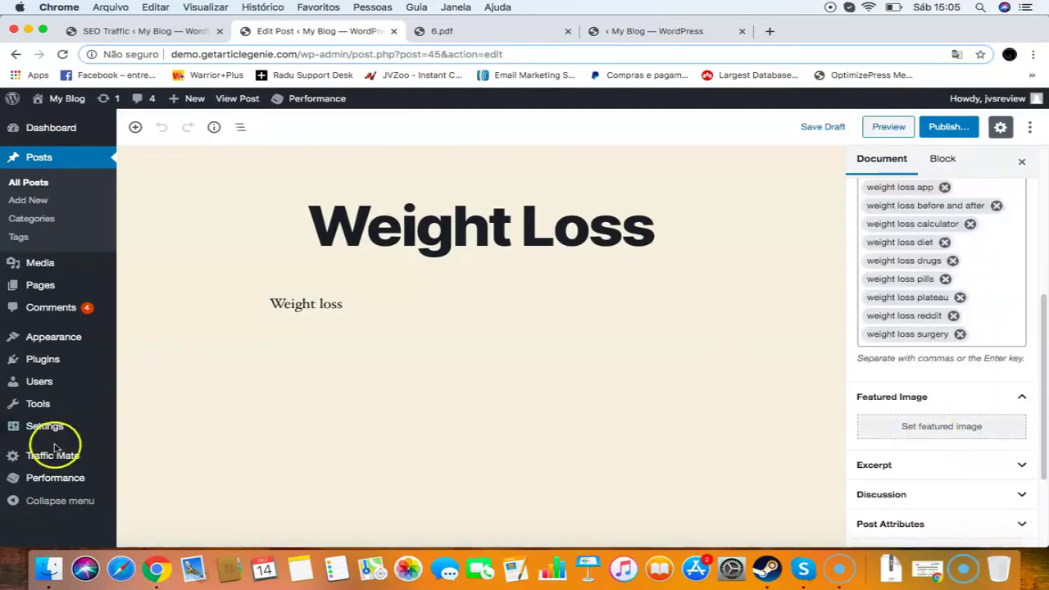
{"action": "mouse_move", "coordinate": [82, 456]}
{"action": "left_click", "coordinate": [161, 433]}
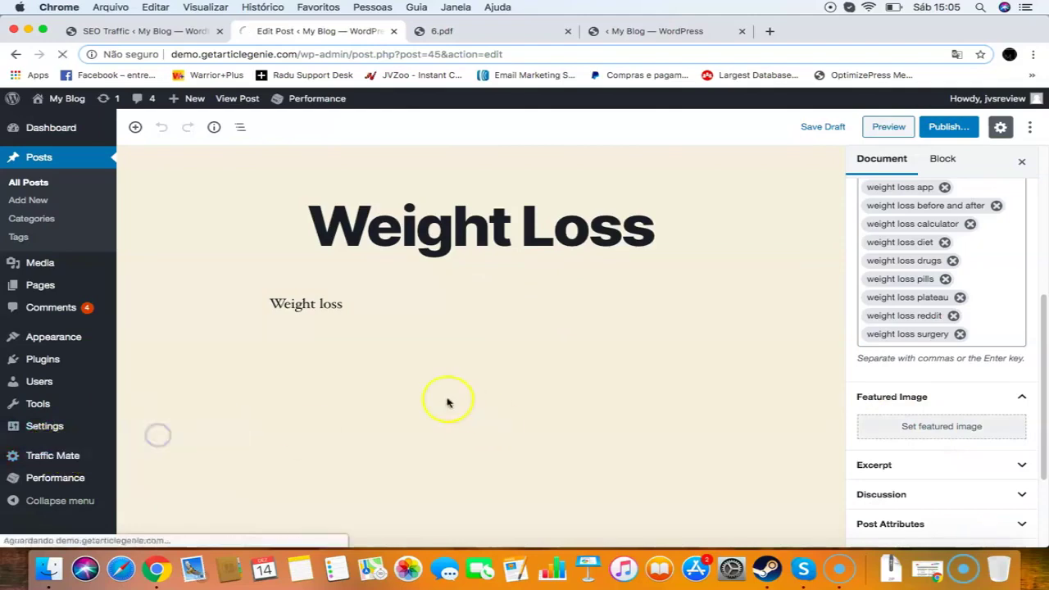